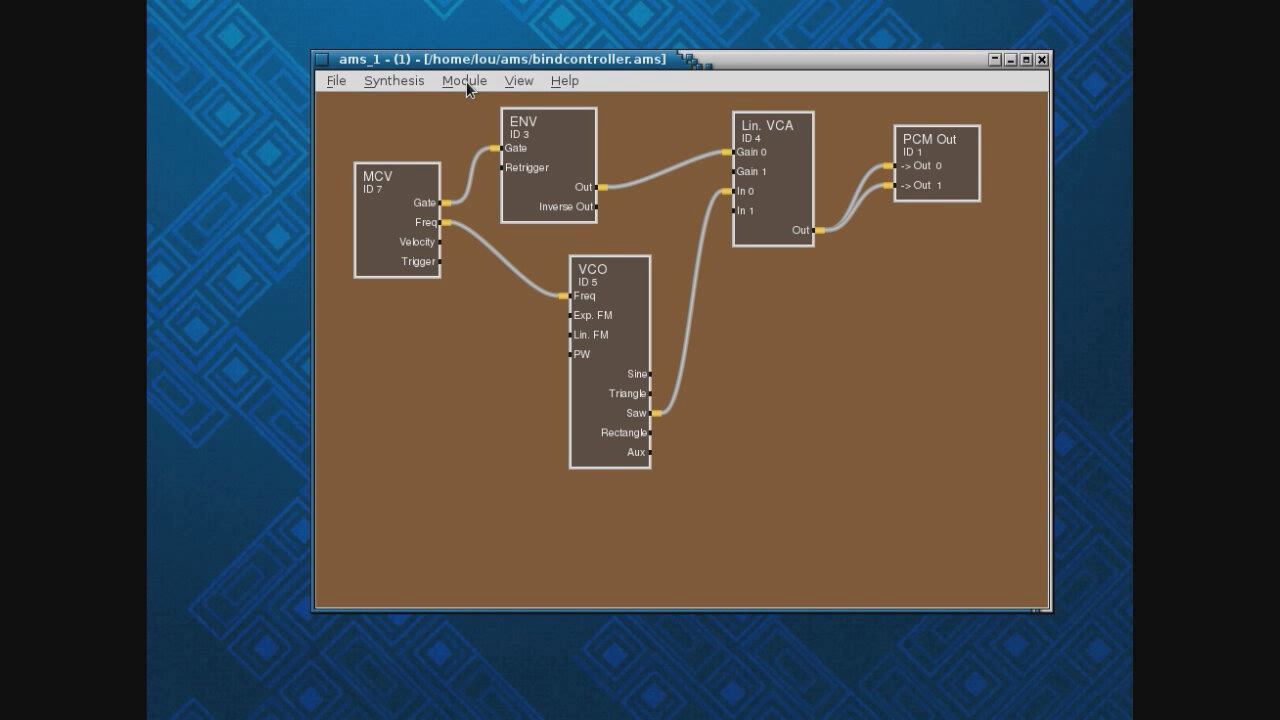
Step: Open the Control Center and park it below the patch, capturing controller Type: 10 Channel: 1 Param: 7
{"action": "left_click", "coordinate": [520, 84]}
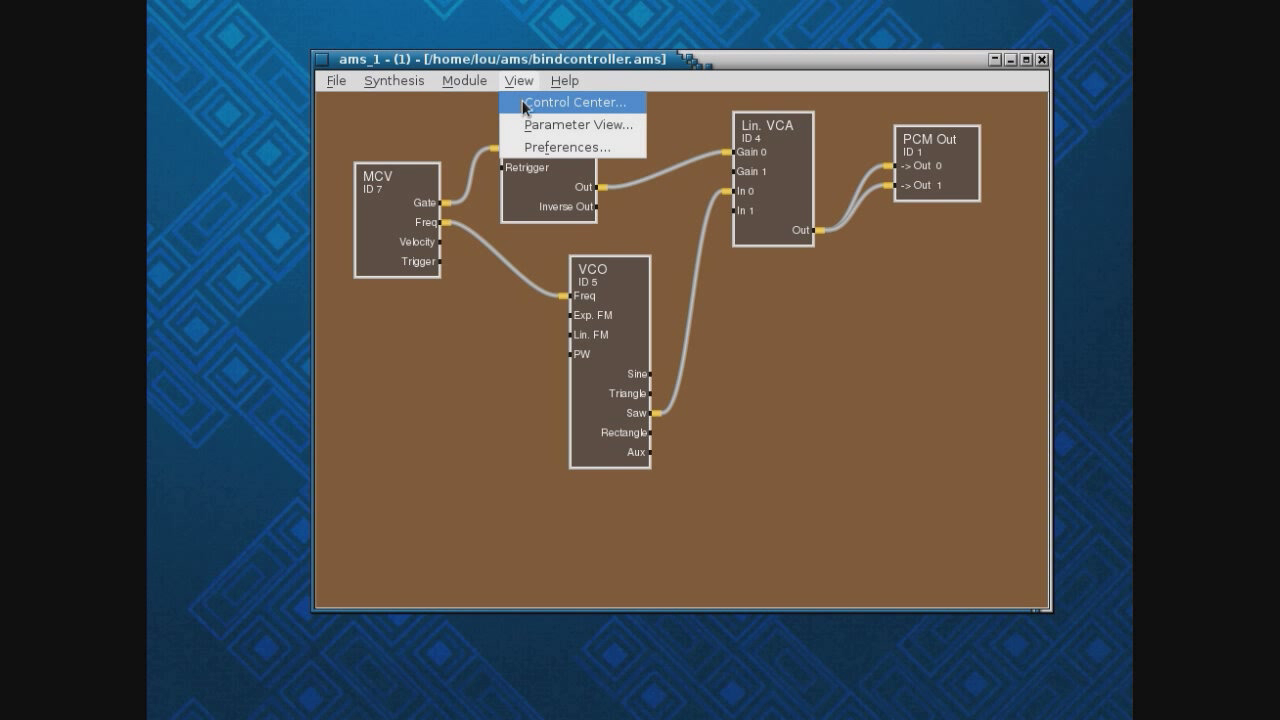
{"action": "left_click", "coordinate": [429, 437]}
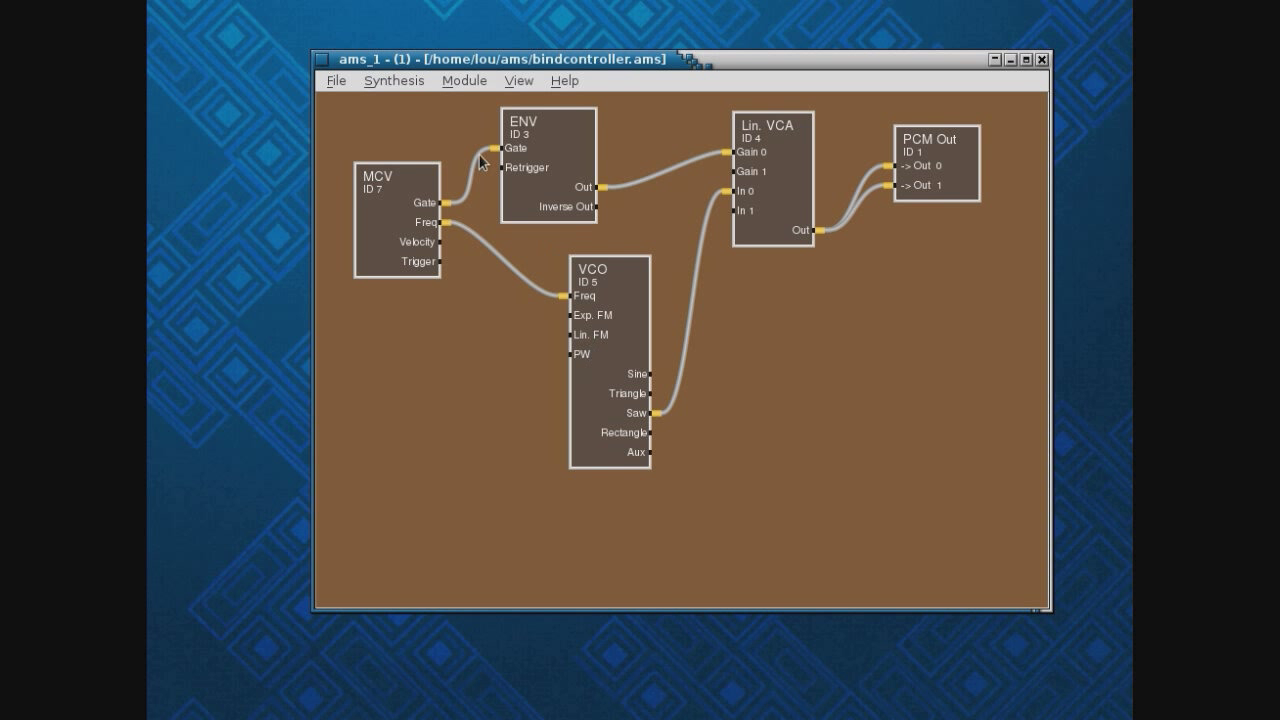
{"action": "left_click", "coordinate": [515, 82]}
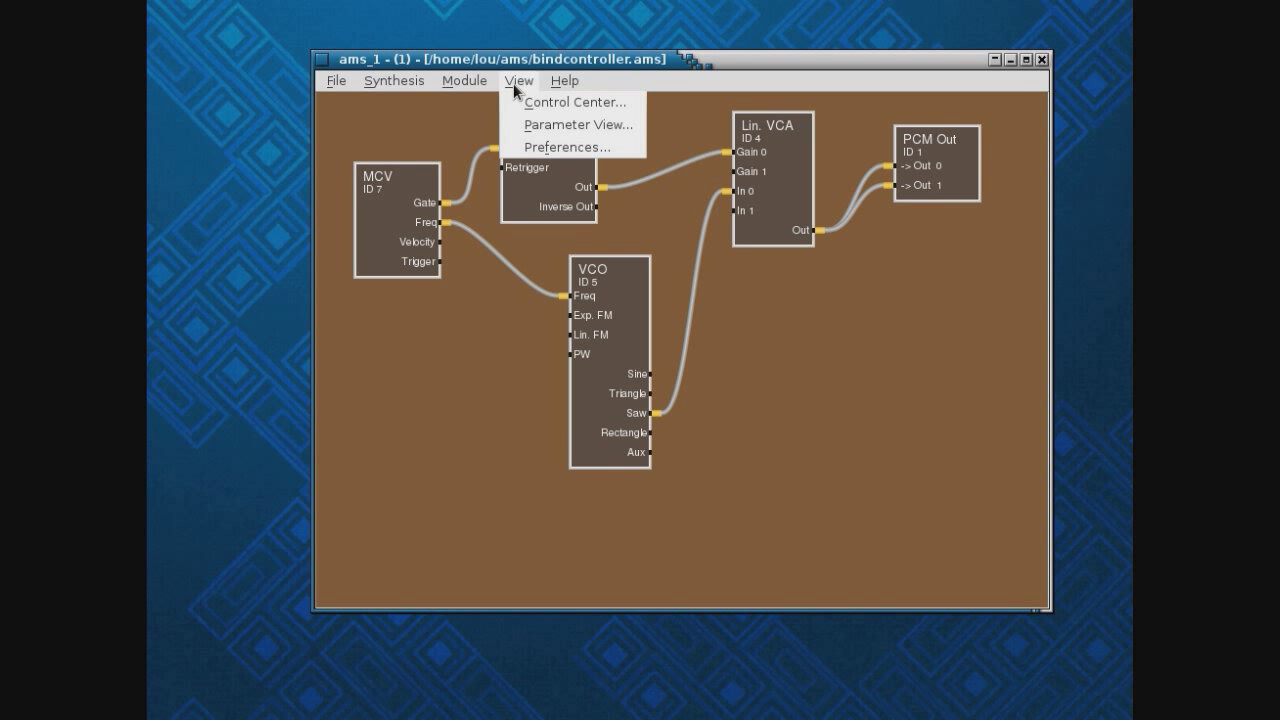
{"action": "left_click", "coordinate": [533, 105]}
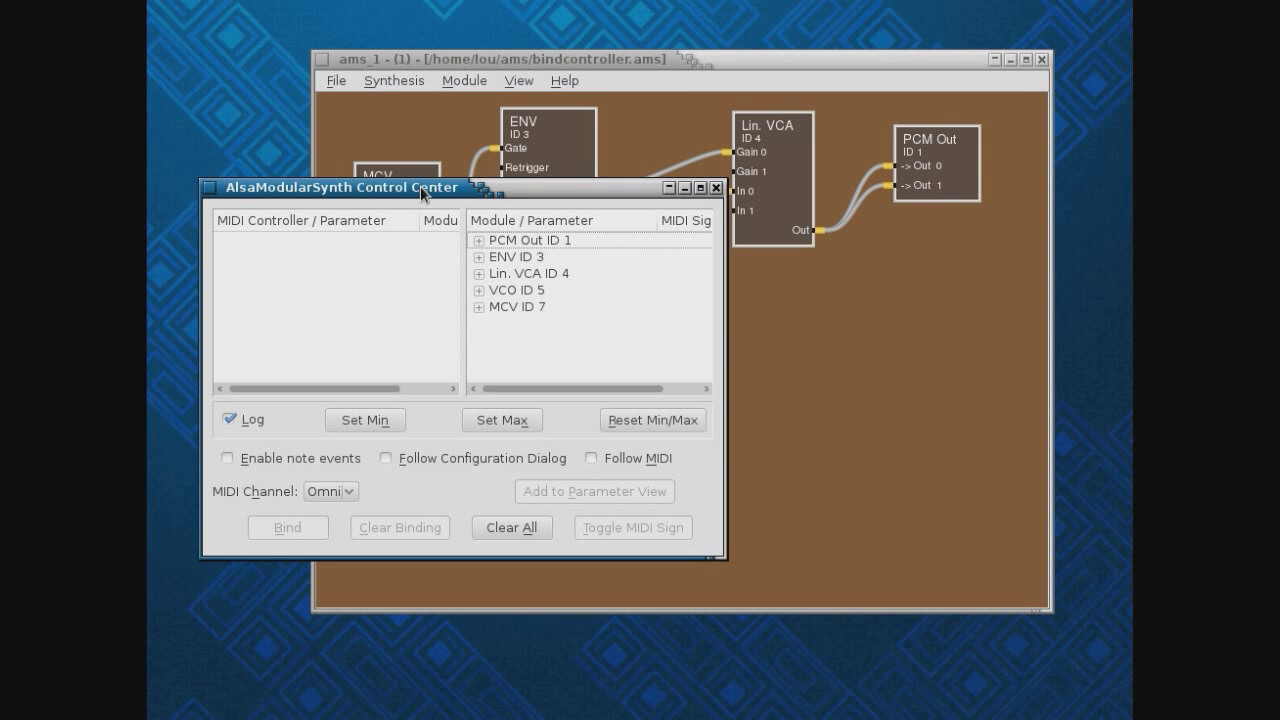
{"action": "left_click_drag", "start_coordinate": [426, 194], "coordinate": [445, 208]}
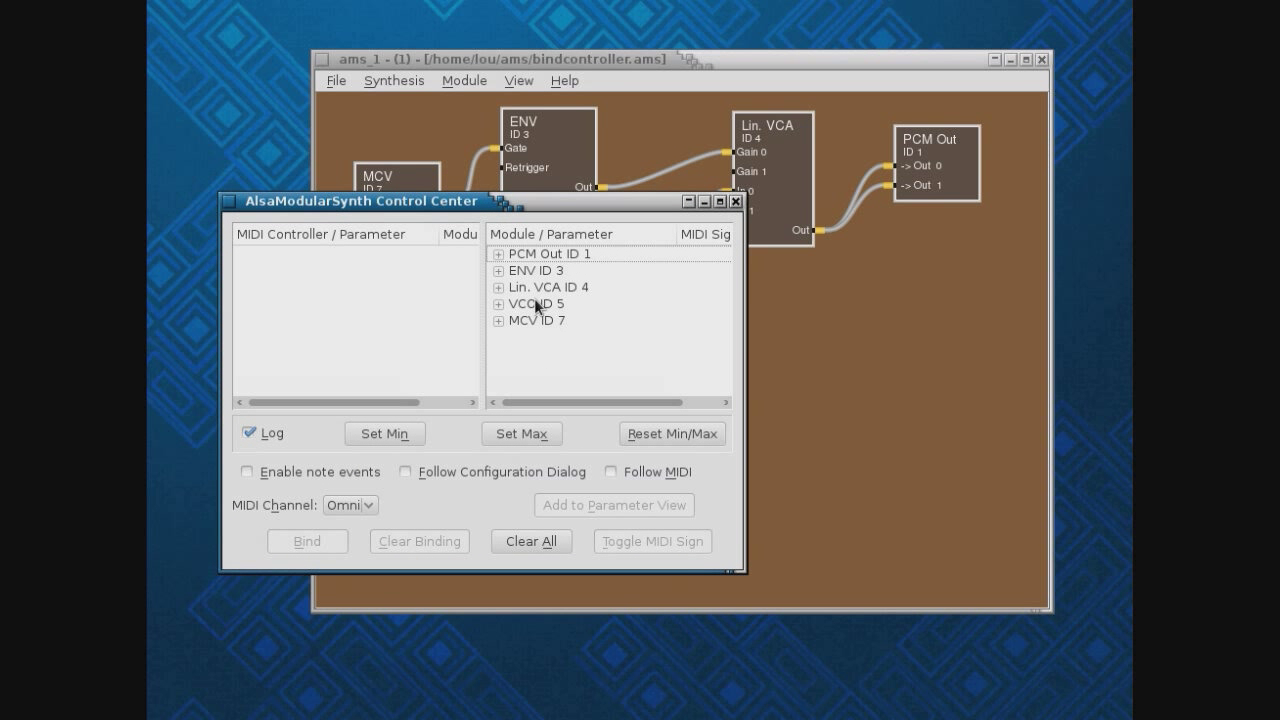
{"action": "left_click_drag", "start_coordinate": [520, 202], "coordinate": [652, 378]}
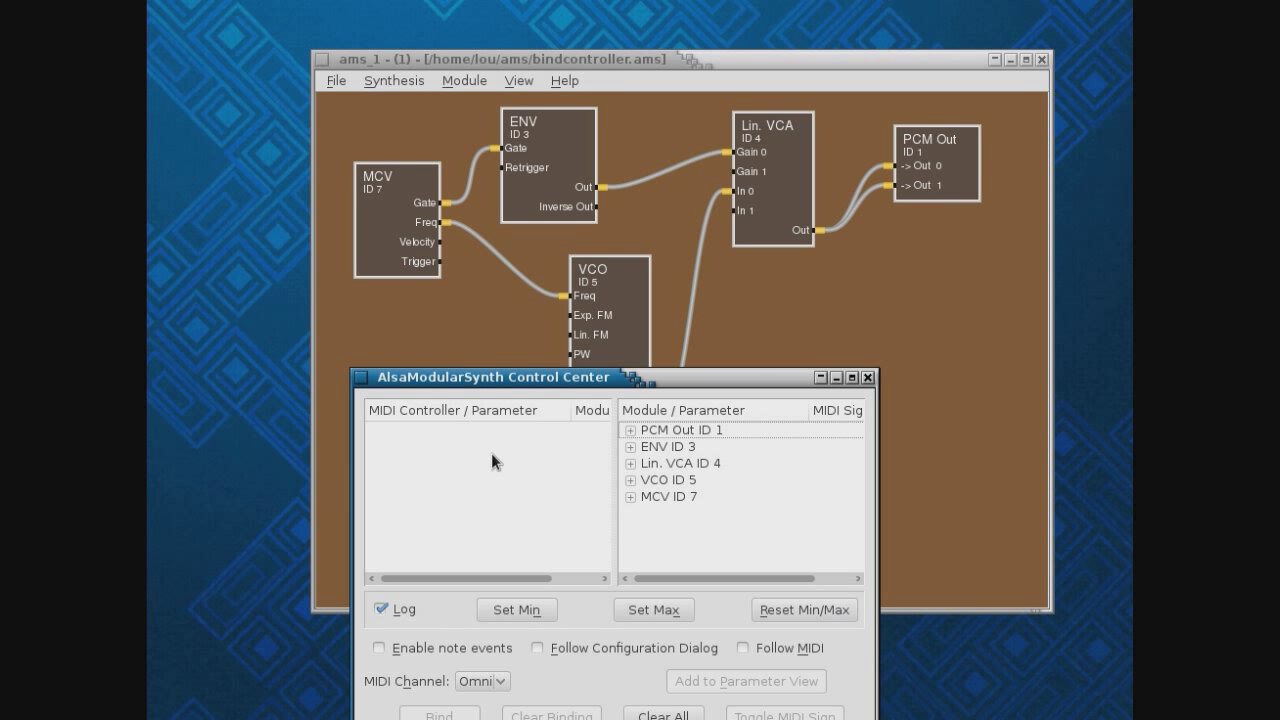
{"action": "left_click_drag", "start_coordinate": [514, 379], "coordinate": [513, 353]}
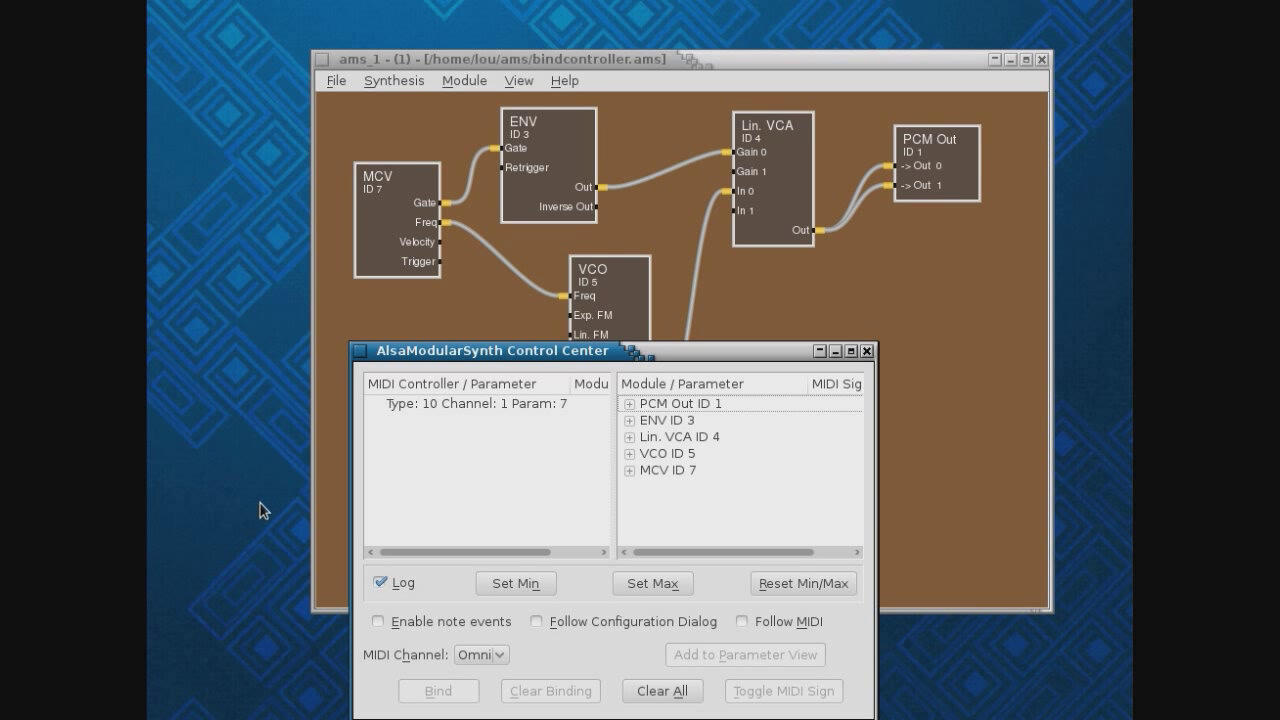
Step: Bind MIDI controller Type: 10 Channel: 1 Param: 7 to PCM Out ID 1's Gain, now reading 0.52
{"action": "left_click", "coordinate": [628, 404]}
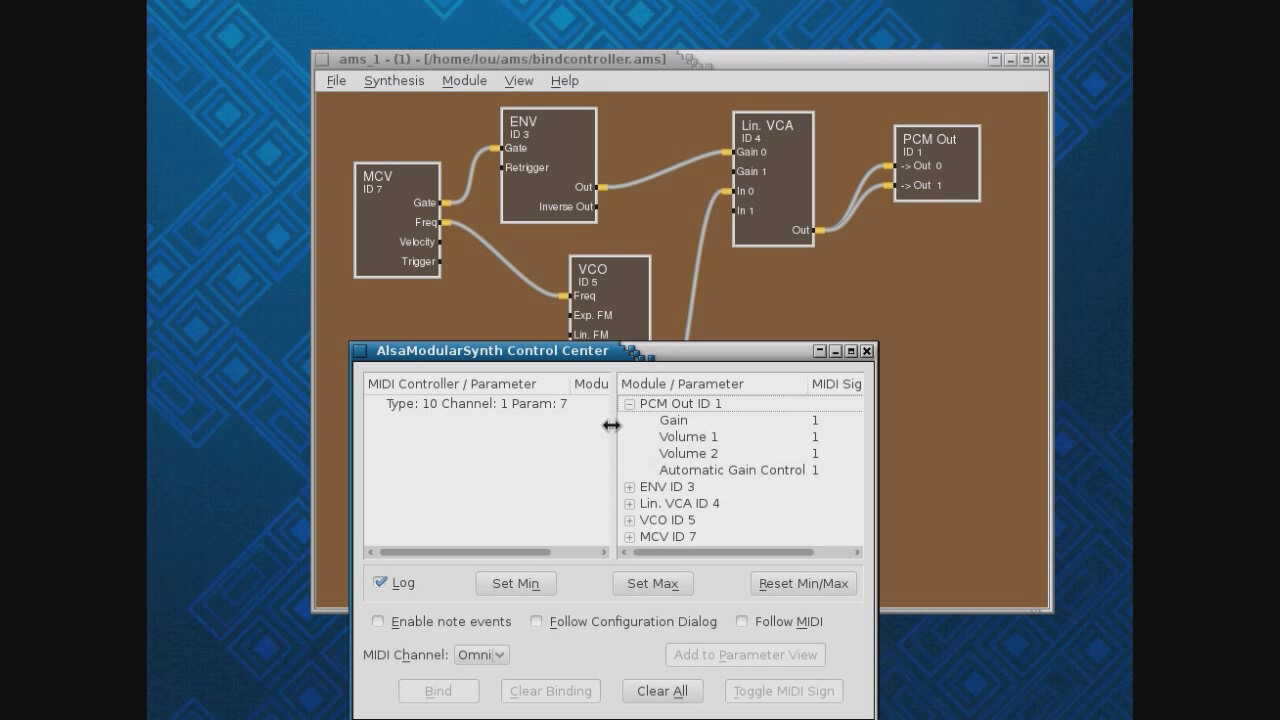
{"action": "left_click", "coordinate": [481, 404]}
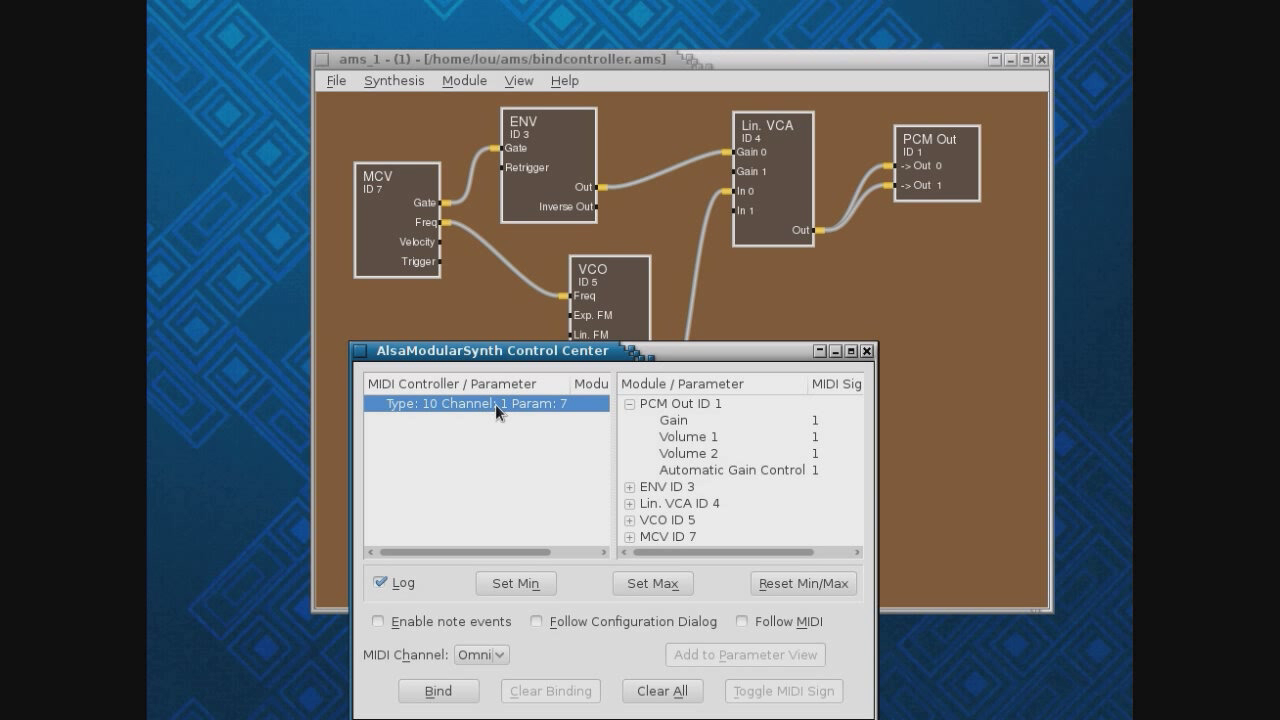
{"action": "left_click", "coordinate": [683, 421]}
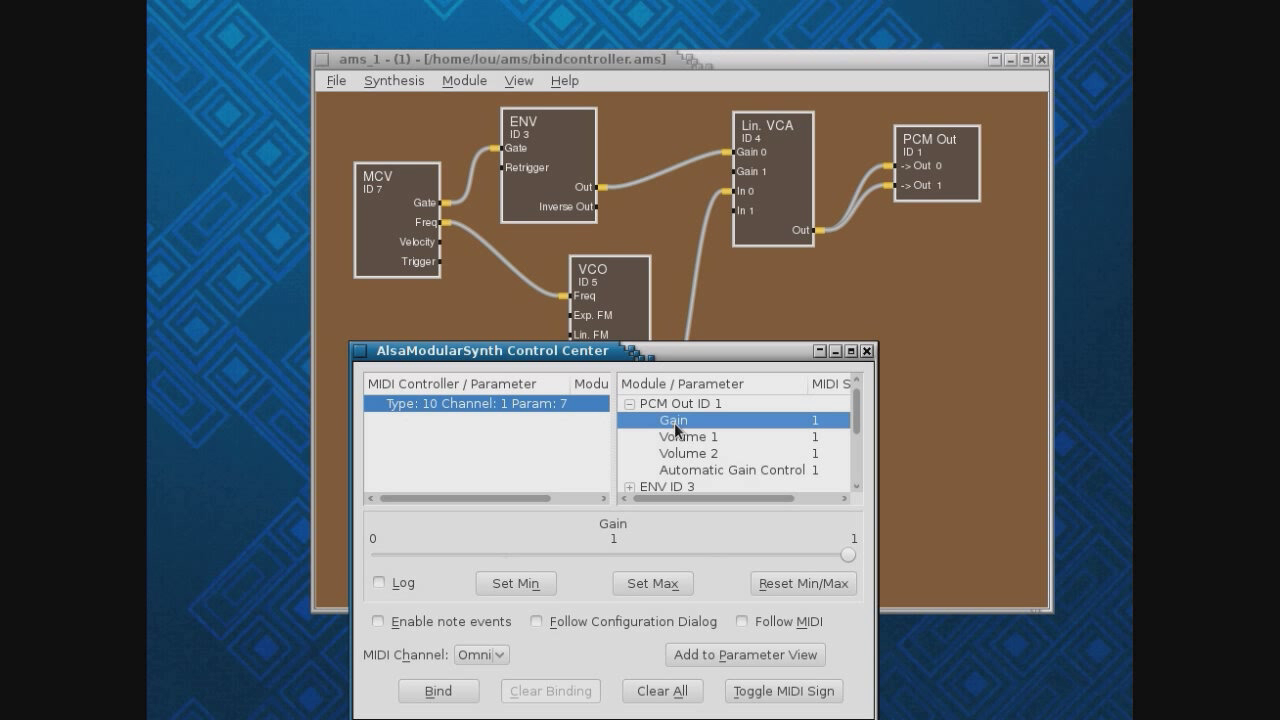
{"action": "left_click", "coordinate": [442, 692]}
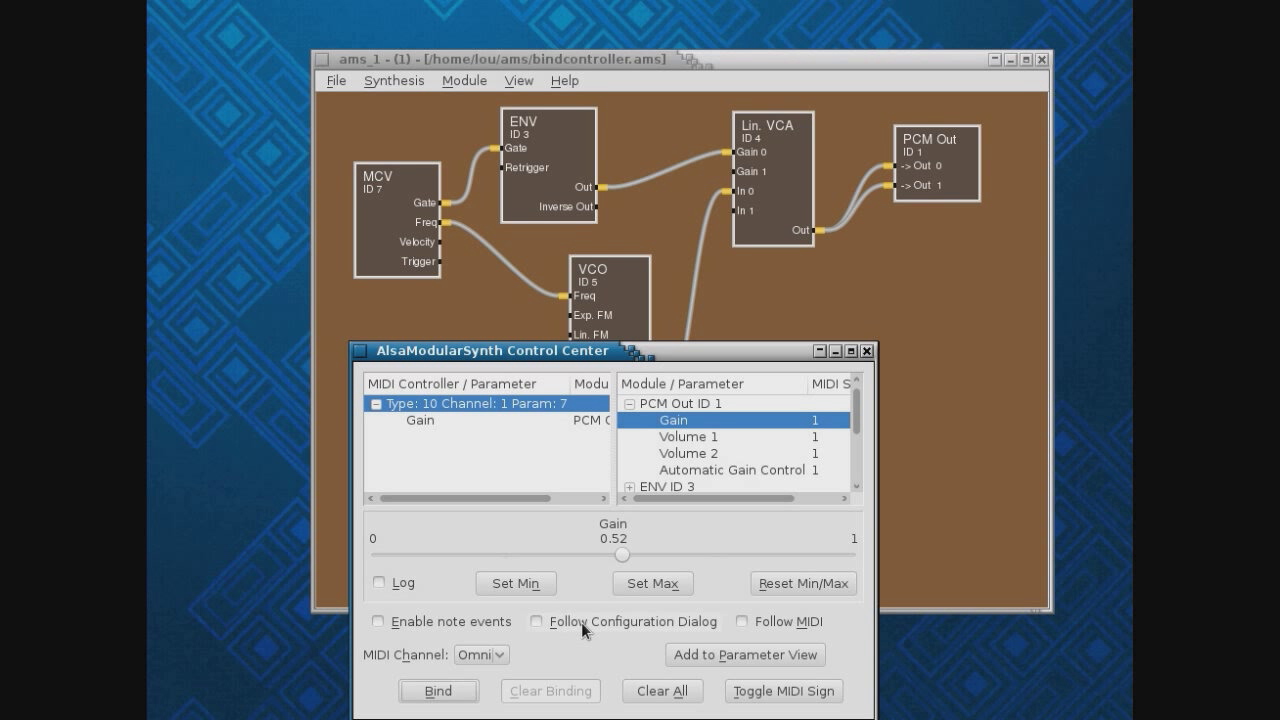
{"action": "left_click", "coordinate": [858, 428]}
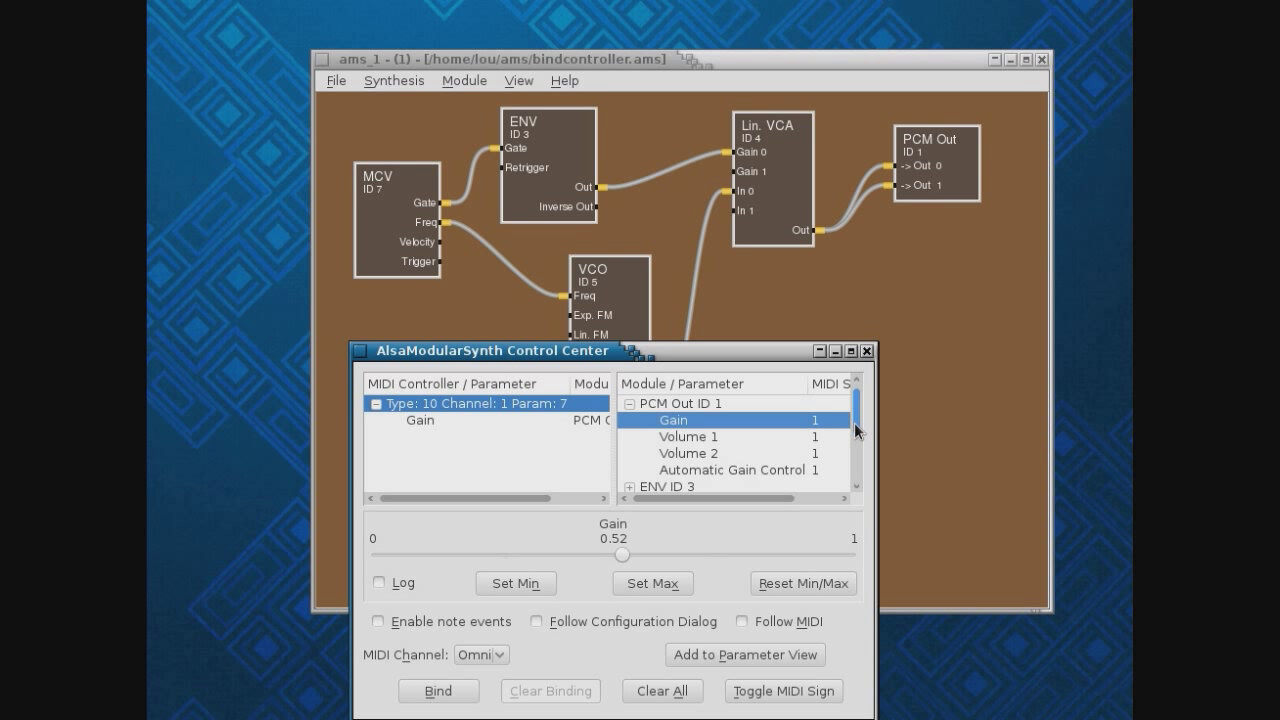
{"action": "left_click_drag", "start_coordinate": [852, 424], "coordinate": [852, 480]}
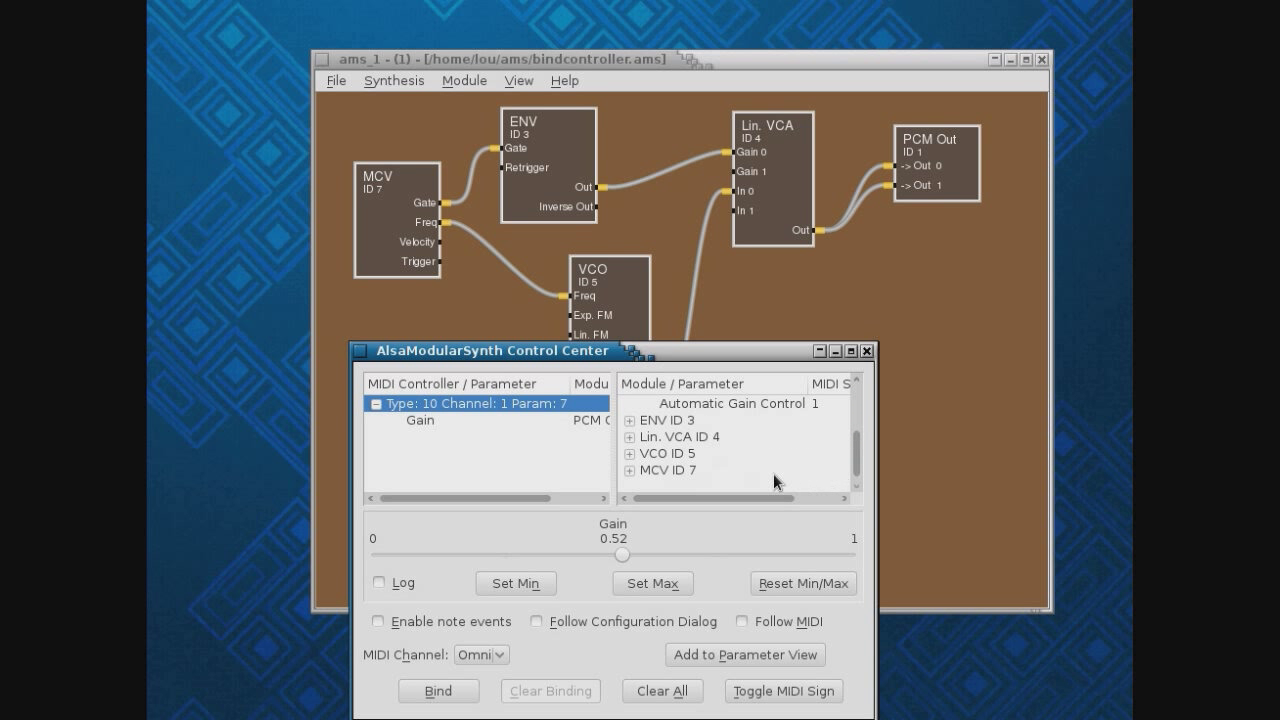
Step: Bind controller Type: 13 Channel: 1 Param: 0 to MCV ID 7's Pitch, then move the Control Center down-left
{"action": "left_click", "coordinate": [630, 471]}
{"action": "left_click_drag", "start_coordinate": [857, 440], "coordinate": [805, 478]}
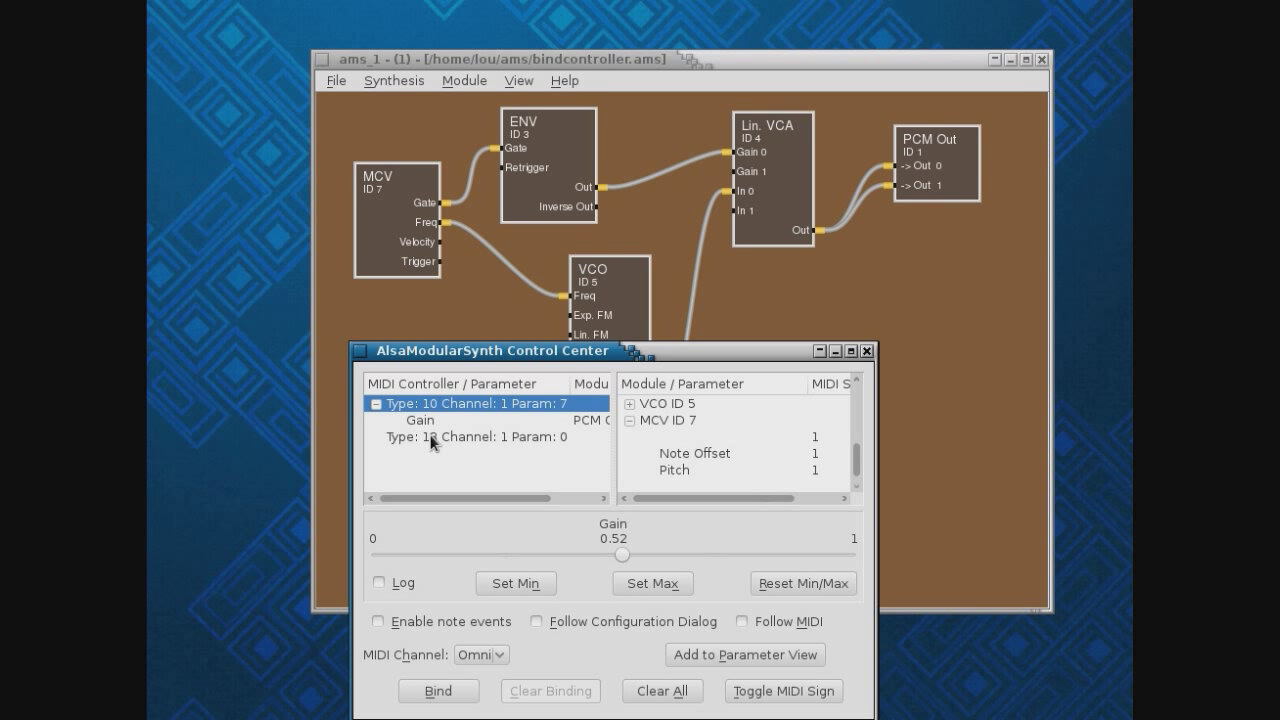
{"action": "left_click", "coordinate": [677, 470]}
{"action": "left_click", "coordinate": [544, 437]}
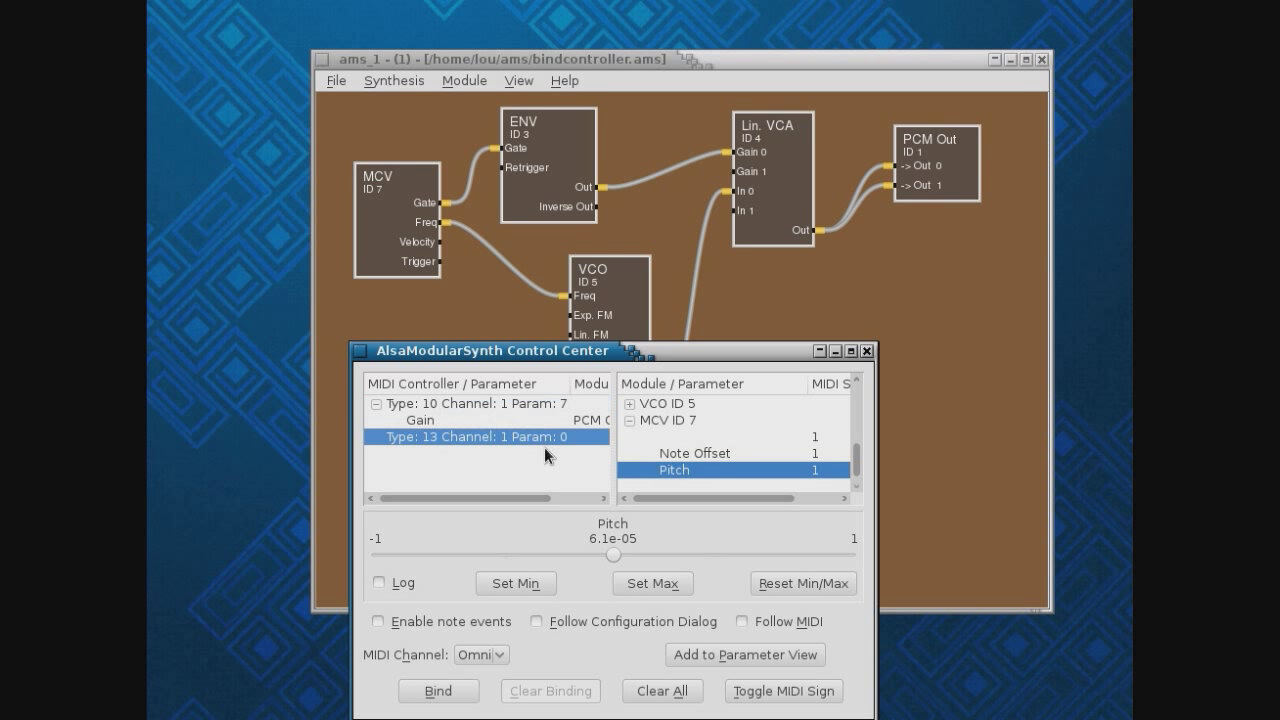
{"action": "left_click", "coordinate": [440, 691]}
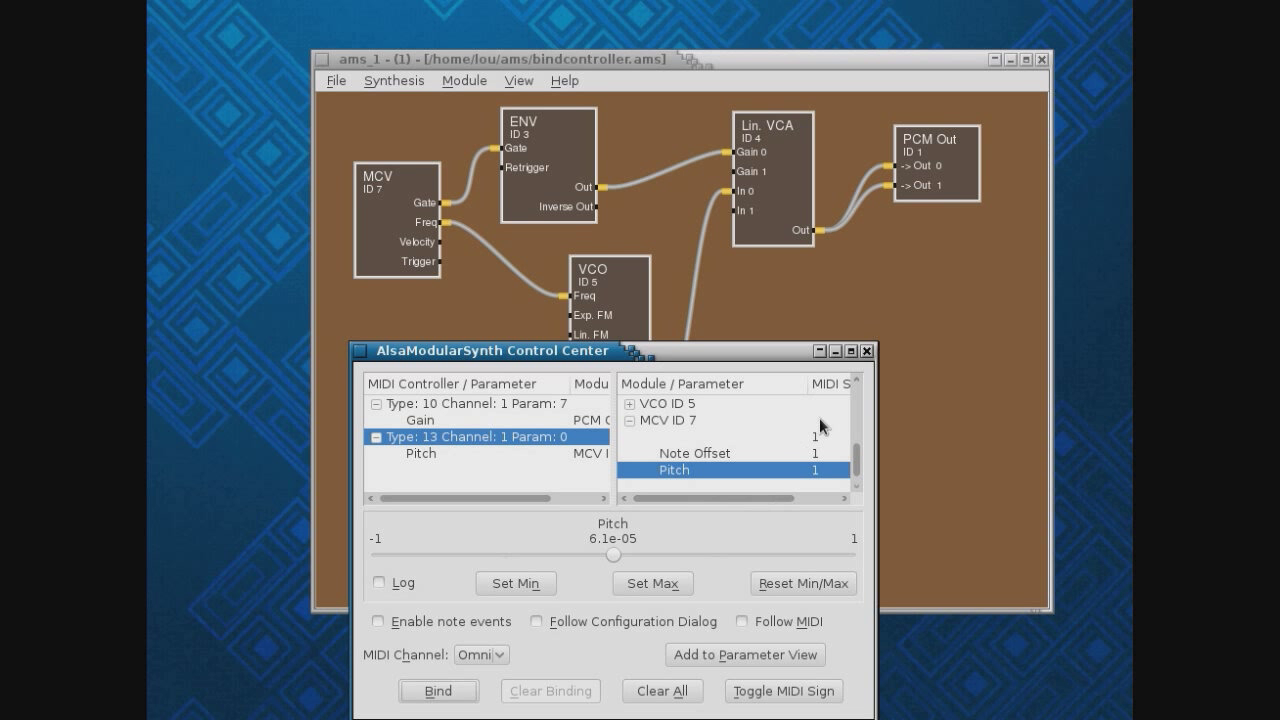
{"action": "left_click_drag", "start_coordinate": [745, 355], "coordinate": [672, 491]}
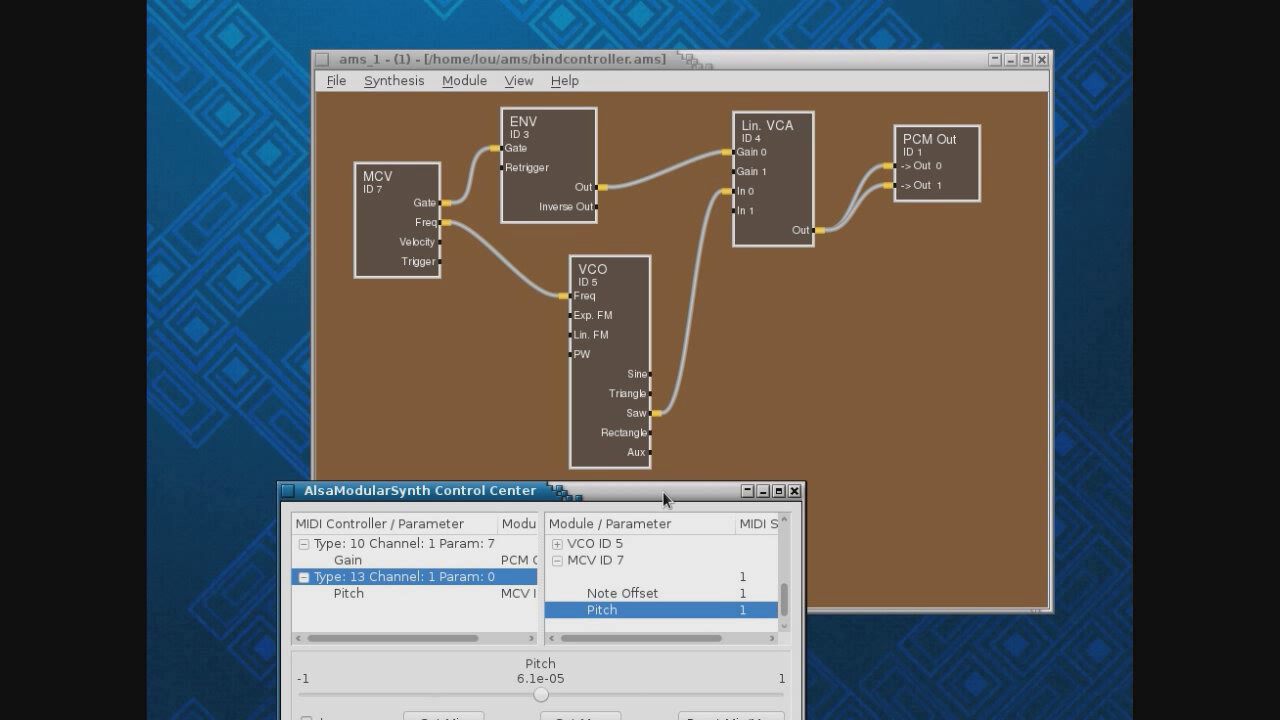
{"action": "left_click", "coordinate": [557, 561]}
Step: Collapse the MCV ID 7 and PCM Out ID 1 parameter lists and bring the patch window to the front
{"action": "left_click_drag", "start_coordinate": [786, 596], "coordinate": [785, 540]}
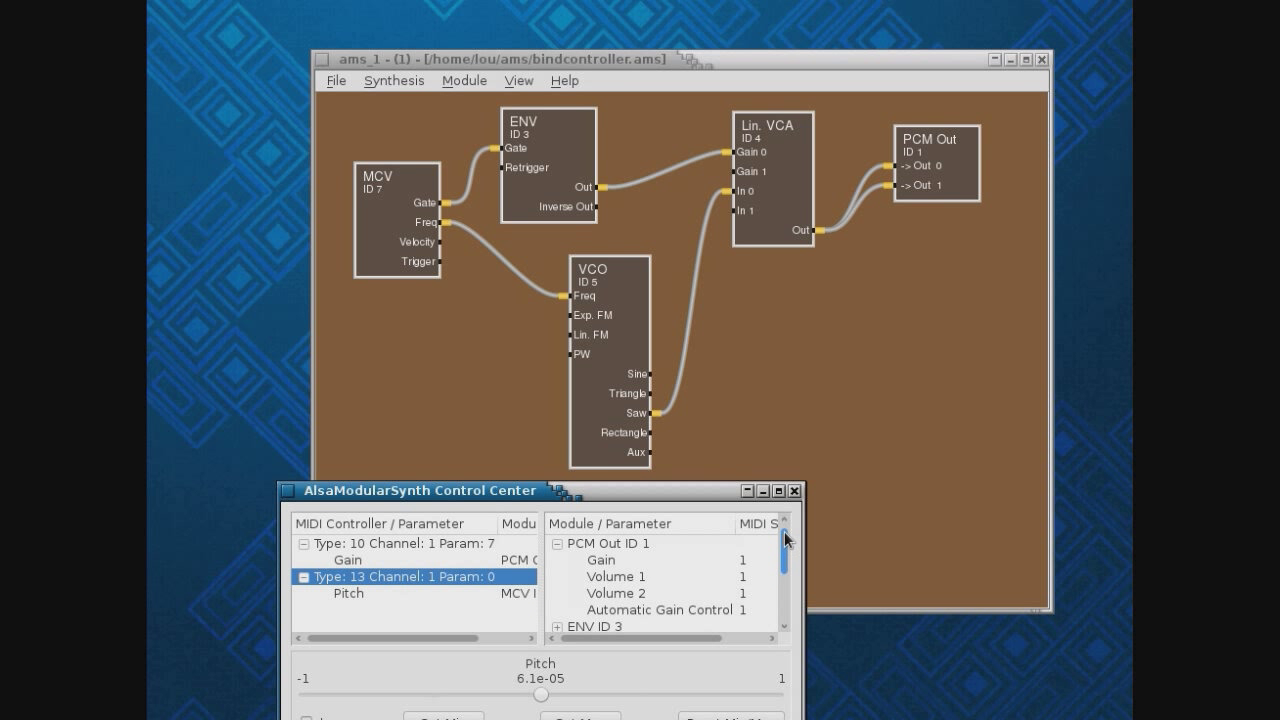
{"action": "left_click", "coordinate": [557, 543]}
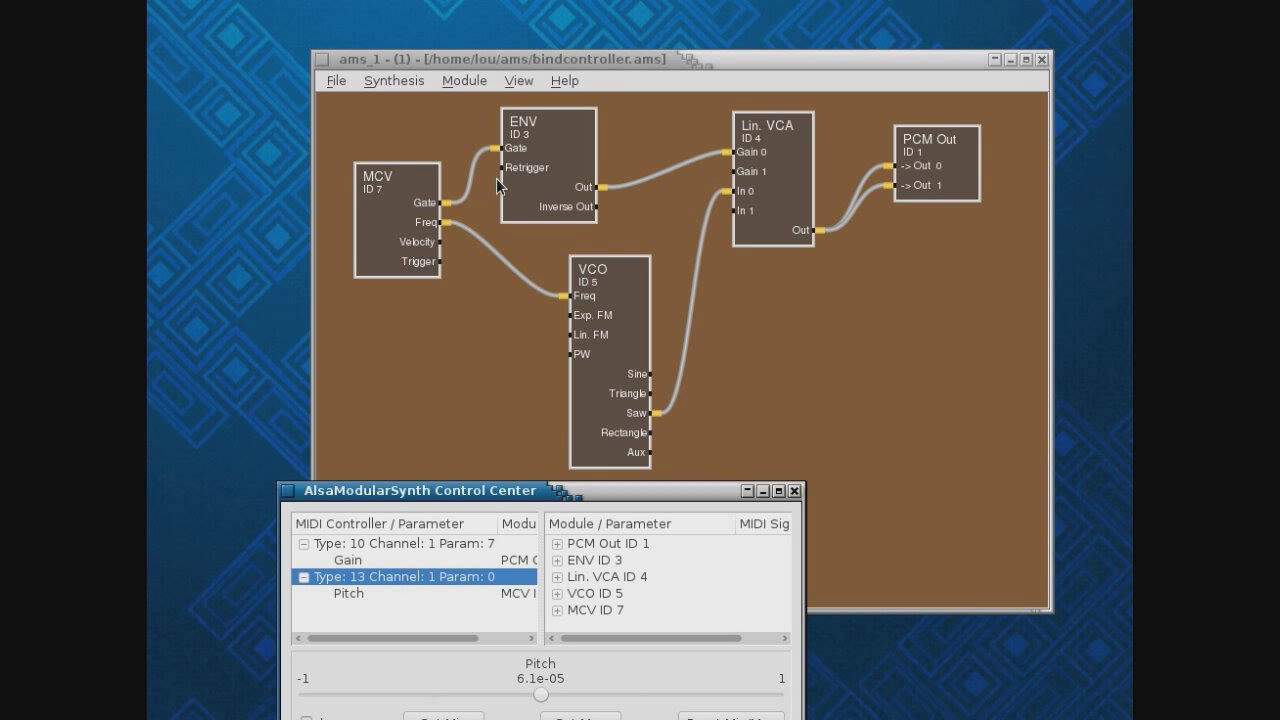
{"action": "left_click", "coordinate": [519, 82]}
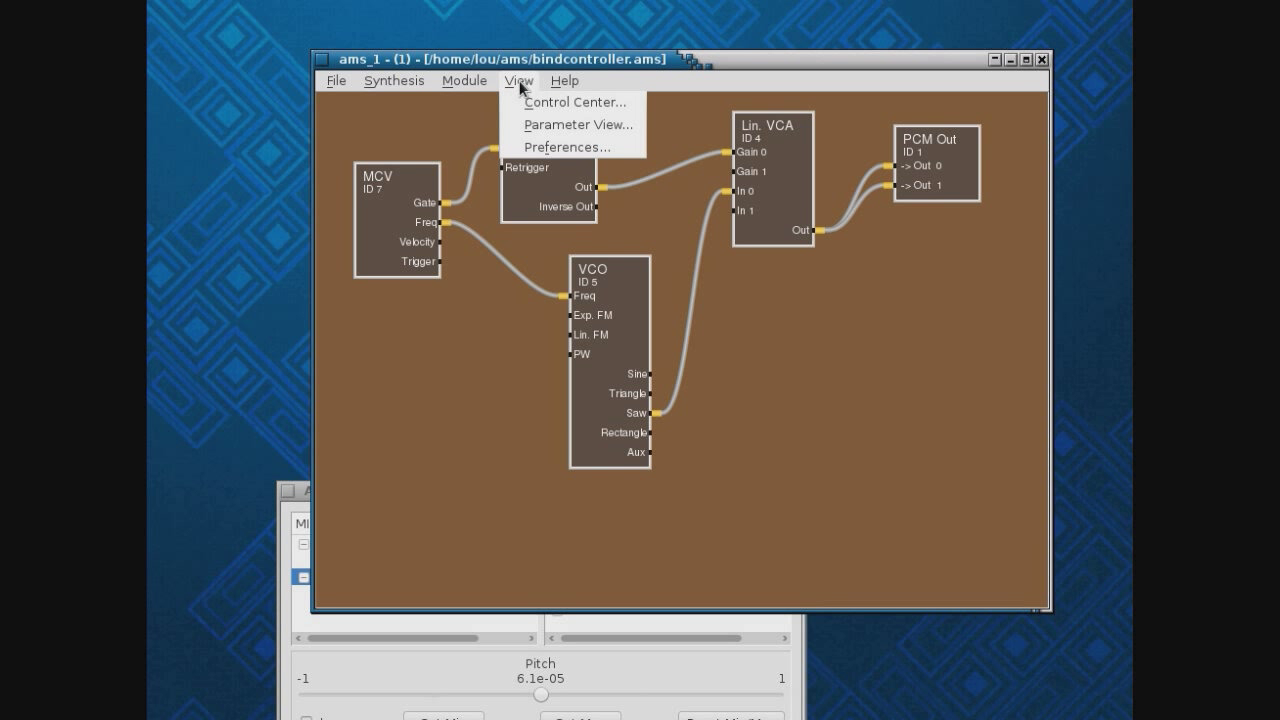
{"action": "mouse_move", "coordinate": [470, 84]}
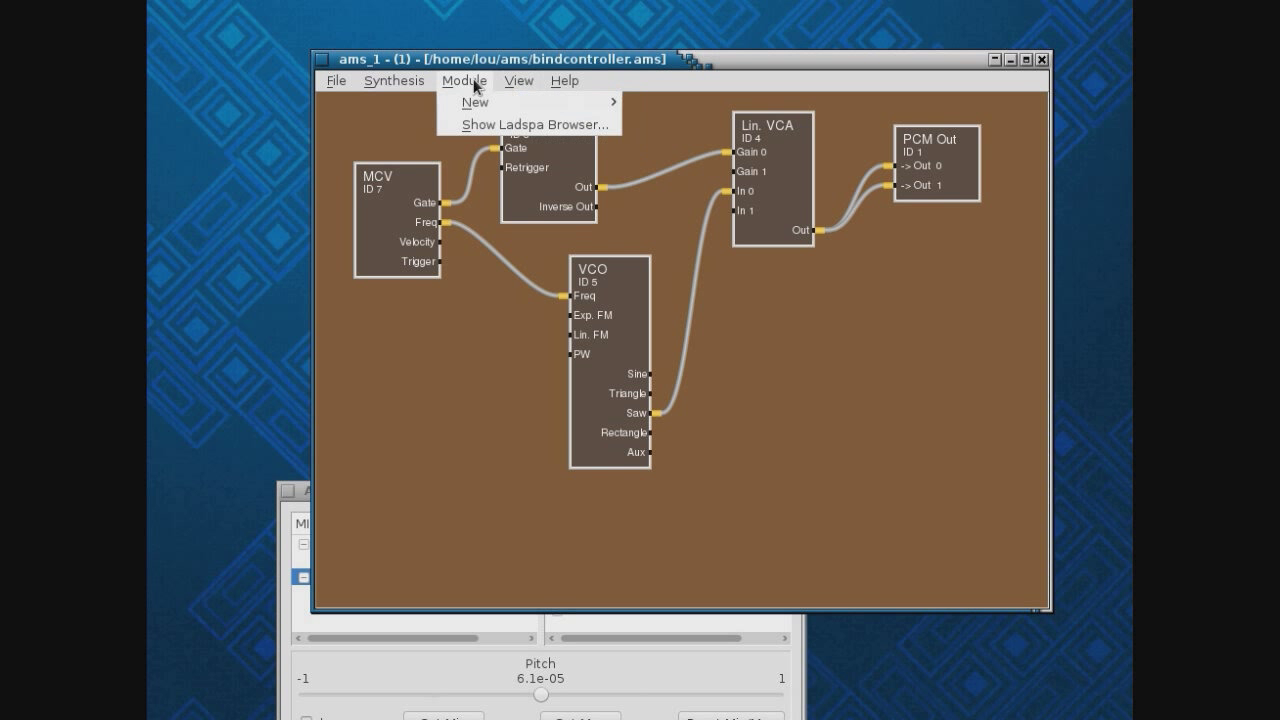
{"action": "mouse_move", "coordinate": [477, 108]}
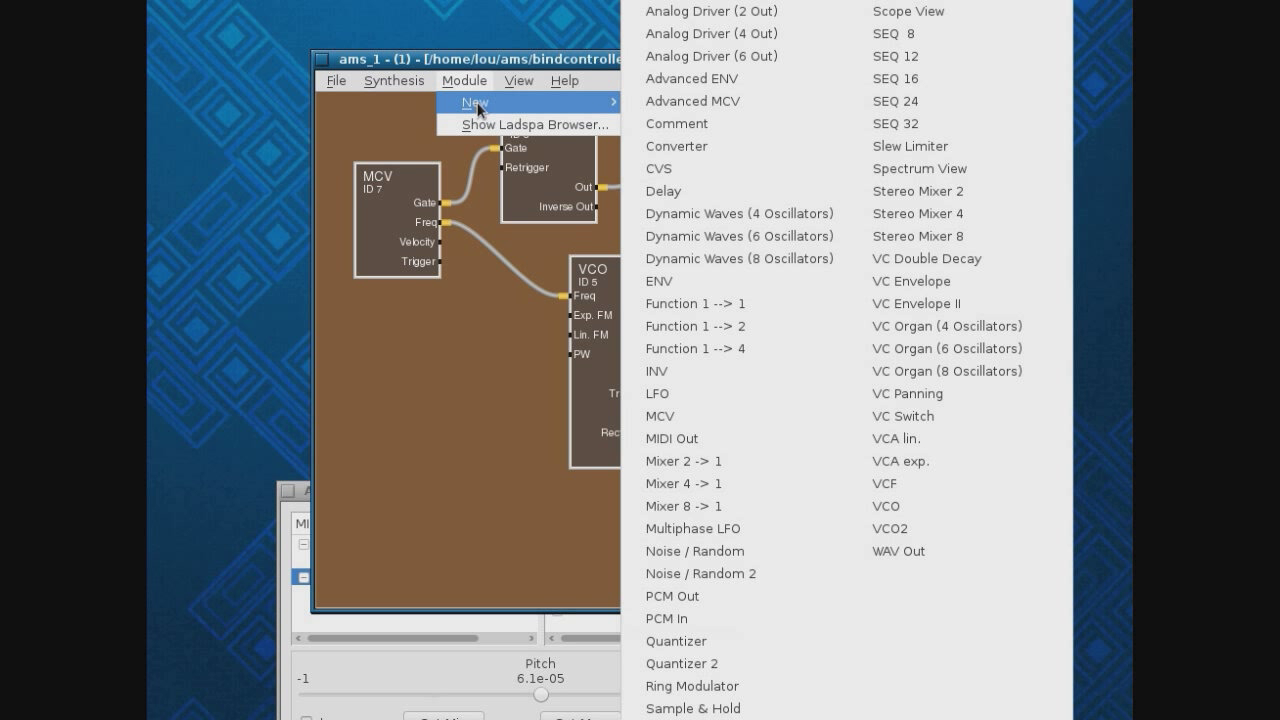
{"action": "left_click", "coordinate": [583, 86]}
{"action": "left_click", "coordinate": [510, 82]}
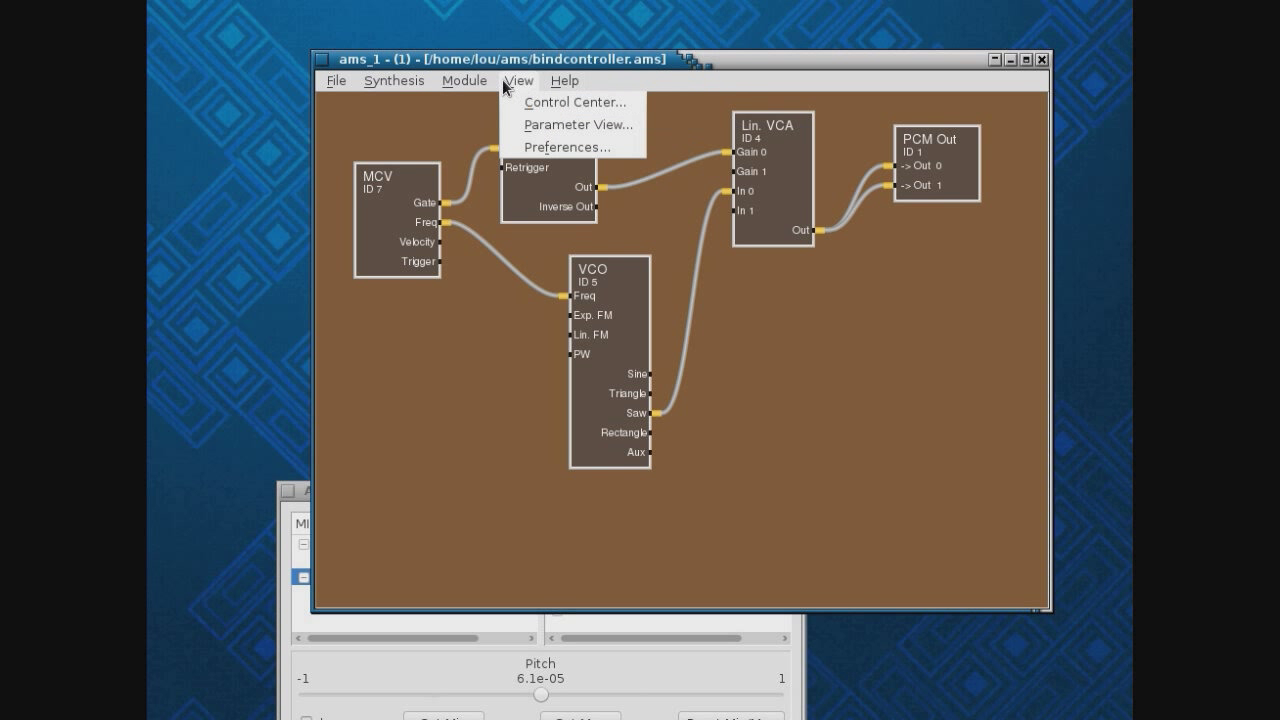
{"action": "mouse_move", "coordinate": [465, 82]}
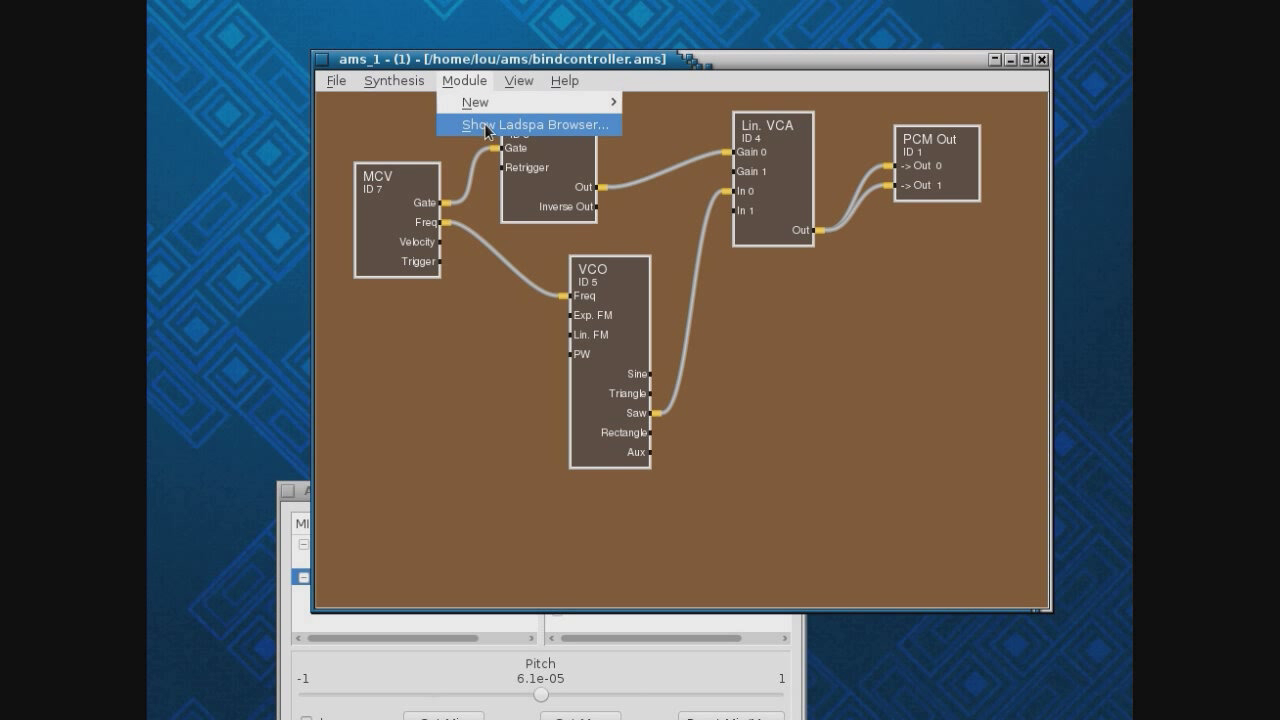
Step: Create a Calf MultiChorus LADSPA module (ID 10) from the Ladspa Browser, then close the browser
{"action": "left_click", "coordinate": [484, 123]}
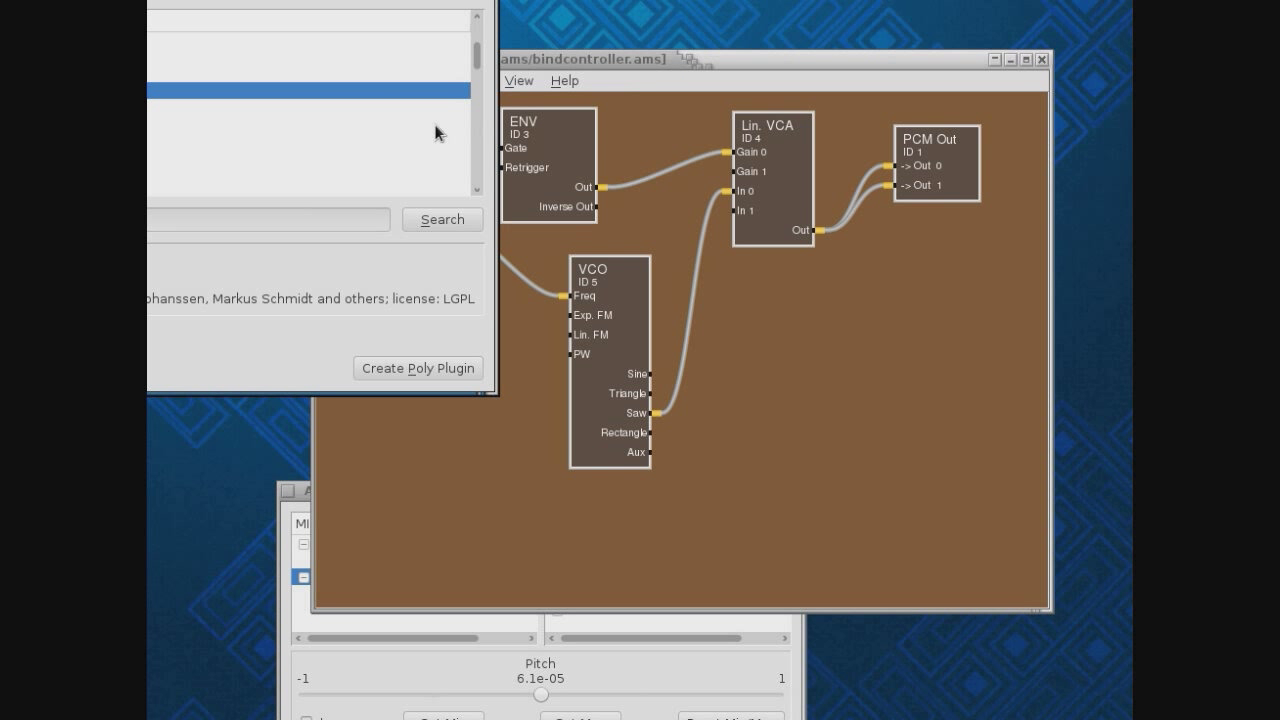
{"action": "left_click_drag", "start_coordinate": [175, 5], "coordinate": [718, 232]}
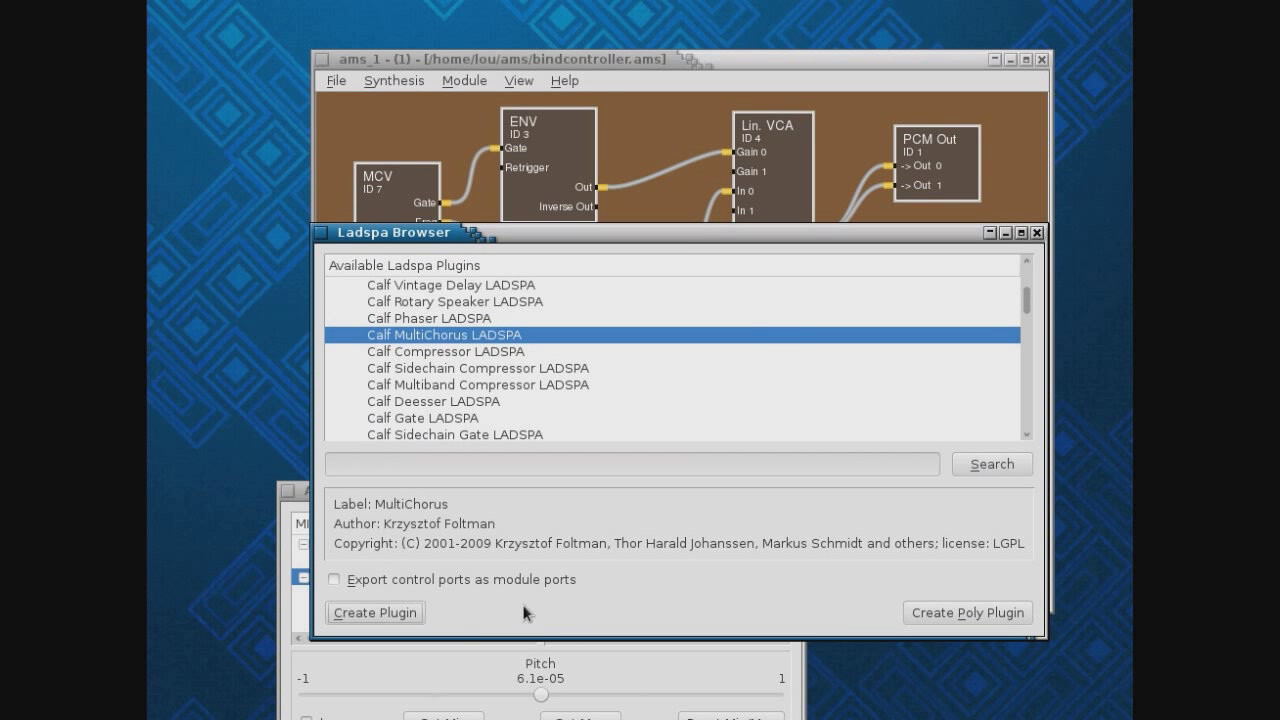
{"action": "left_click", "coordinate": [372, 613]}
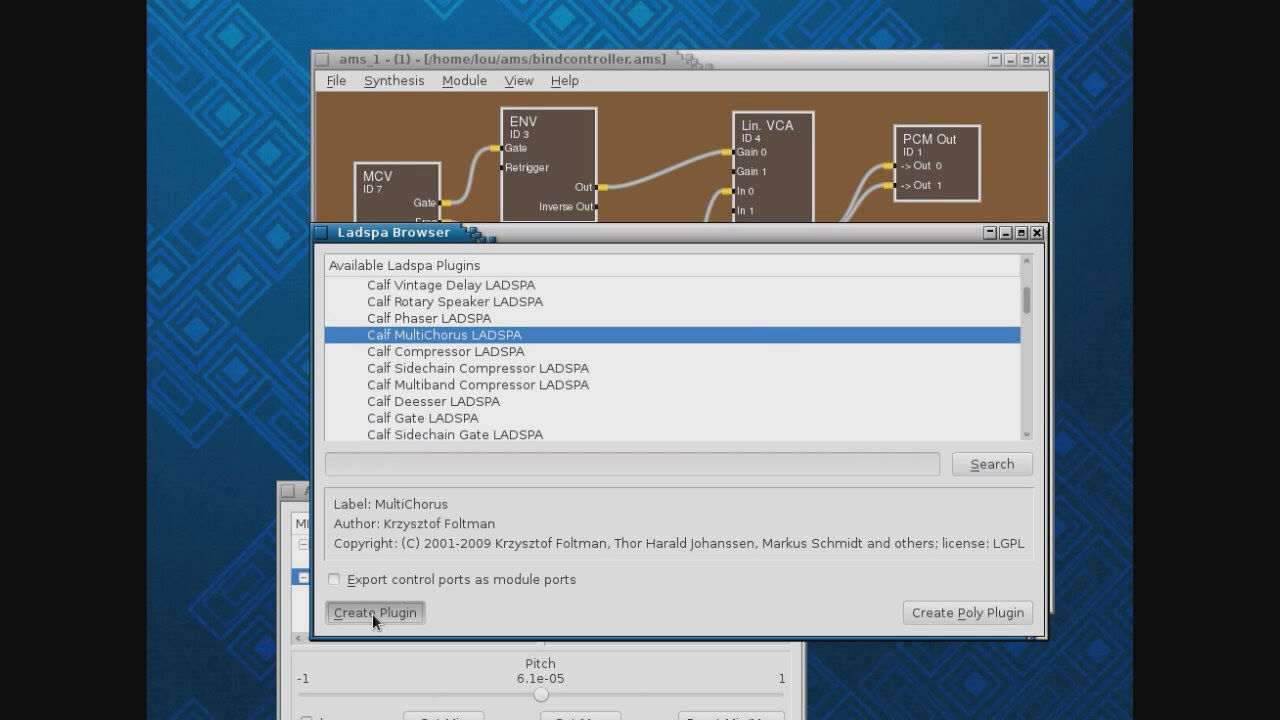
{"action": "left_click", "coordinate": [1038, 236]}
Step: Move MultiChorus to the right and disconnect both cables feeding PCM Out 0 and Out 1
{"action": "left_click_drag", "start_coordinate": [712, 420], "coordinate": [887, 430]}
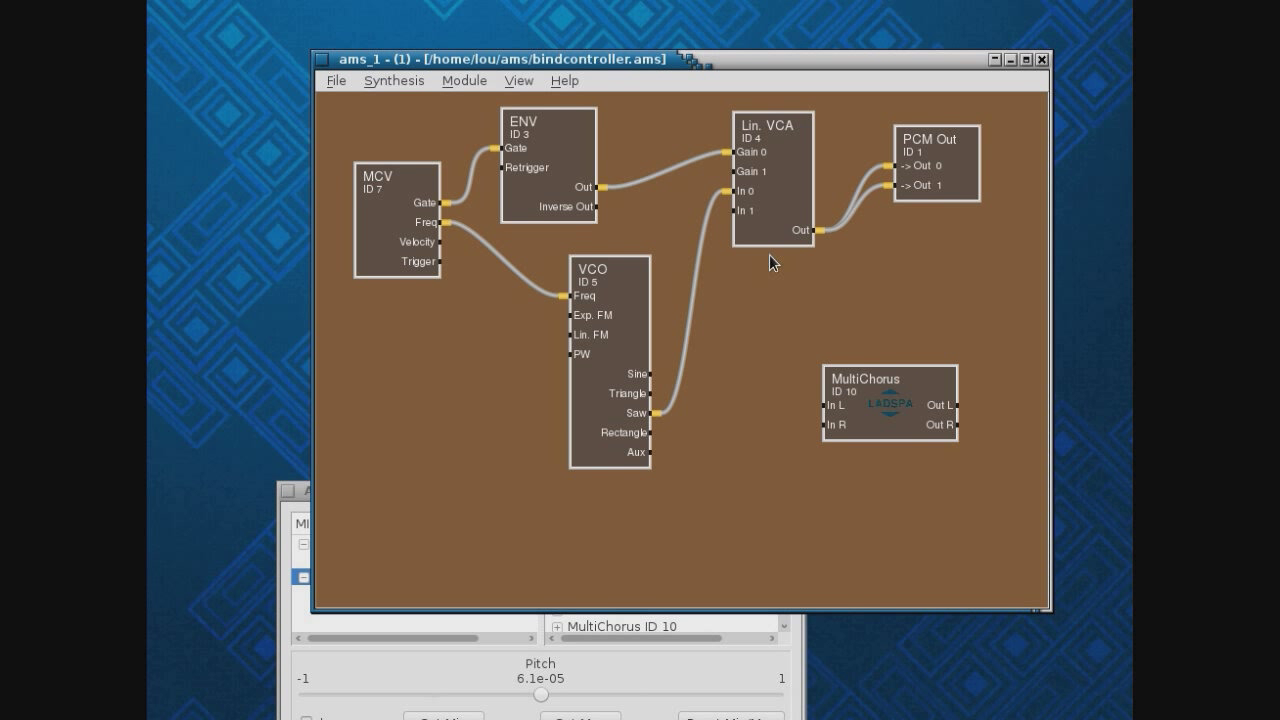
{"action": "right_click", "coordinate": [916, 164]}
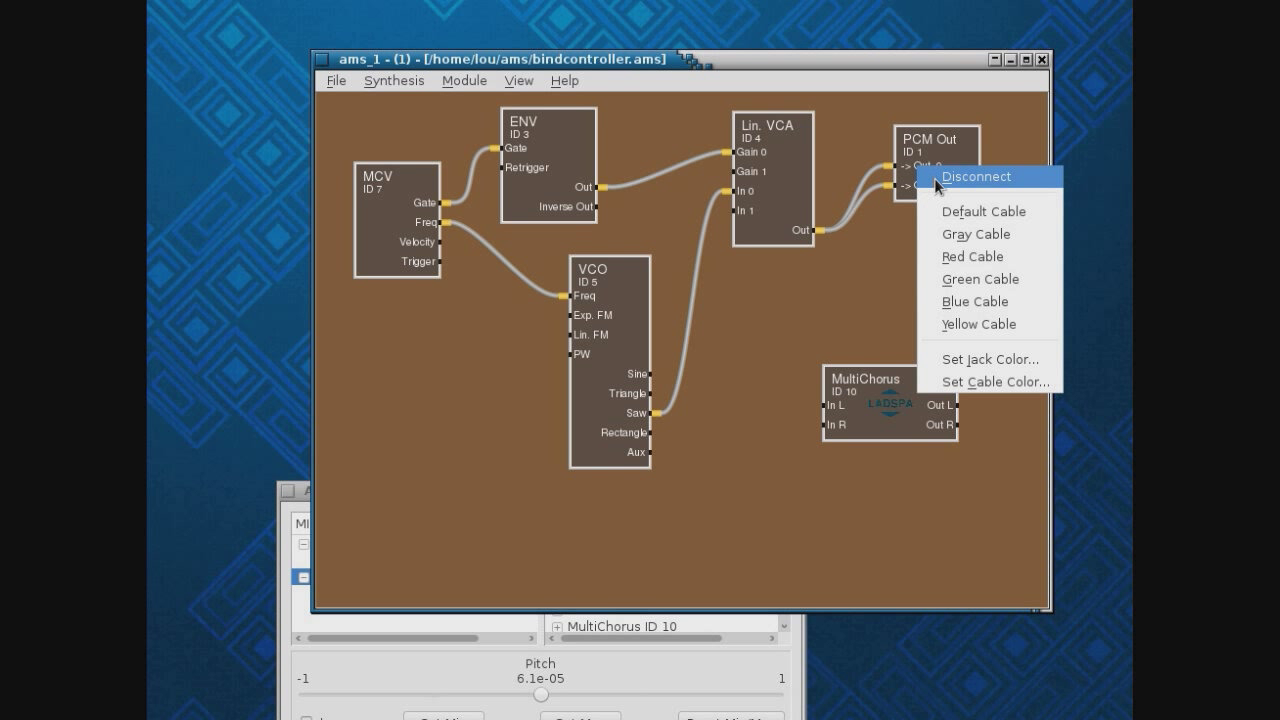
{"action": "left_click", "coordinate": [936, 180]}
{"action": "right_click", "coordinate": [915, 189]}
{"action": "left_click", "coordinate": [936, 202]}
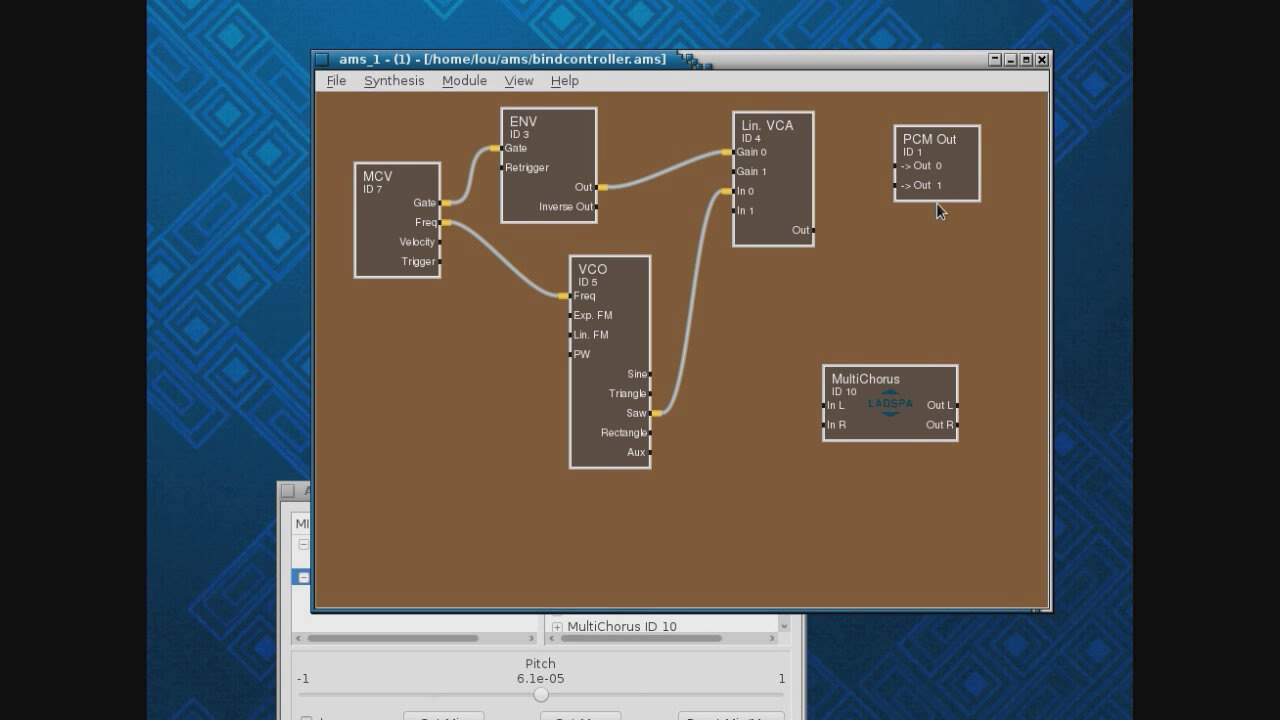
Step: Wire Lin. VCA Out to MultiChorus In L and In R, and MultiChorus Out L/R to PCM Out 0/1
{"action": "left_click_drag", "start_coordinate": [814, 232], "coordinate": [825, 402]}
{"action": "left_click", "coordinate": [822, 426]}
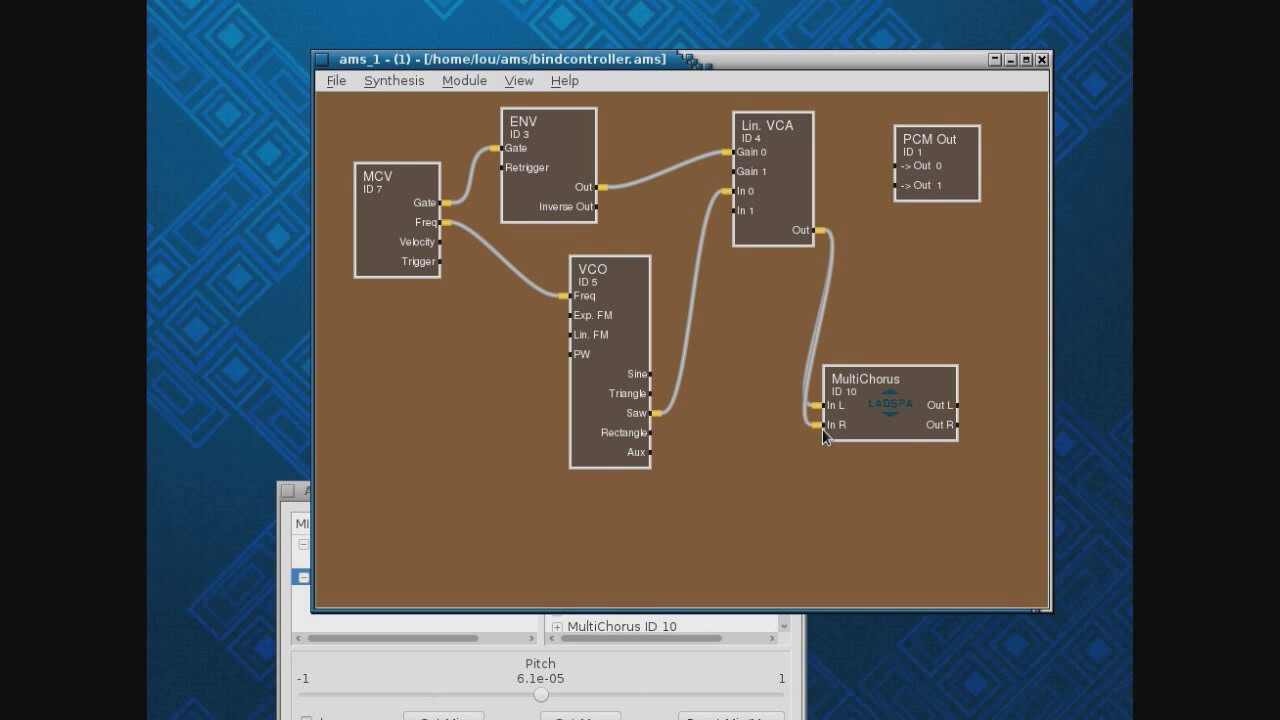
{"action": "left_click", "coordinate": [957, 405]}
{"action": "left_click", "coordinate": [896, 167]}
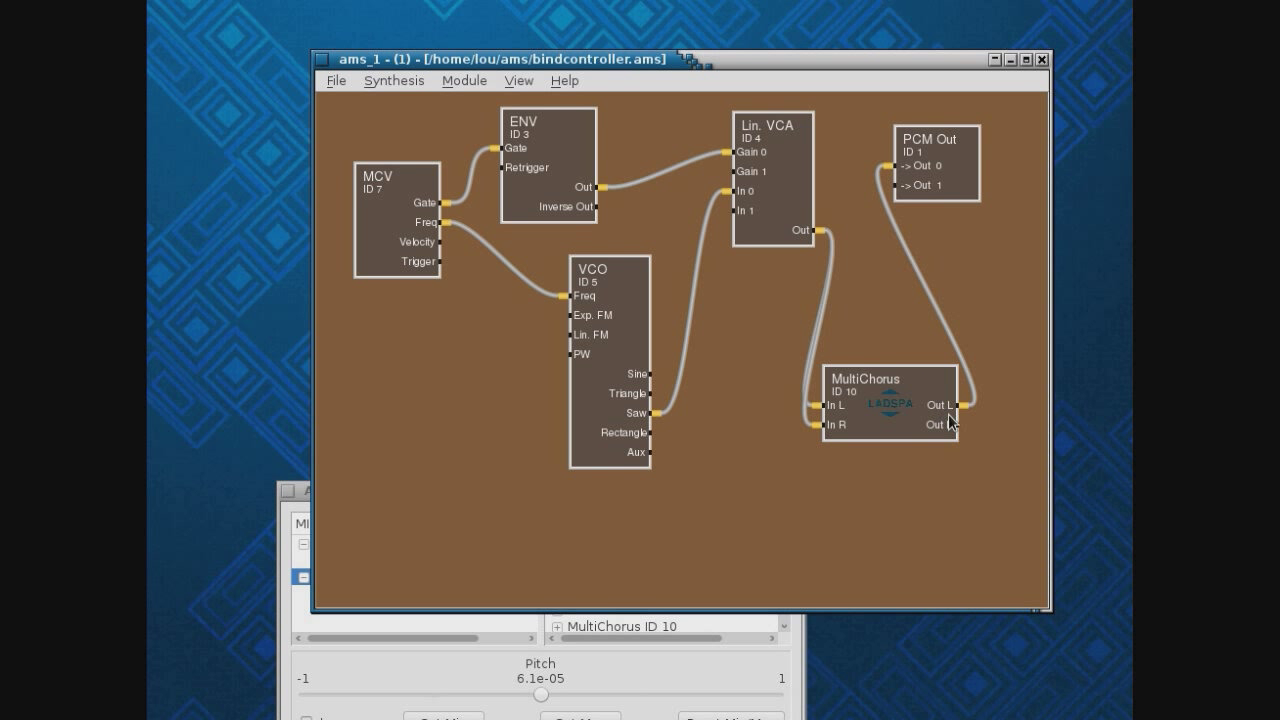
{"action": "left_click", "coordinate": [895, 187]}
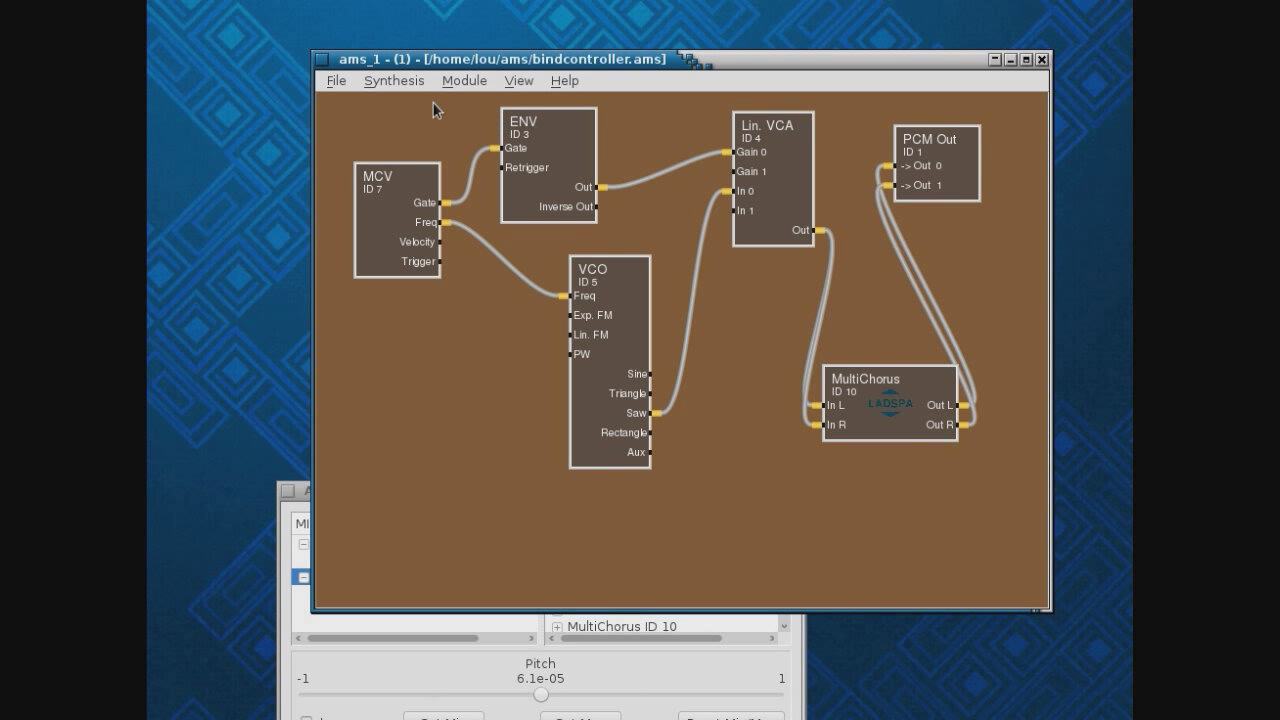
{"action": "left_click", "coordinate": [527, 83]}
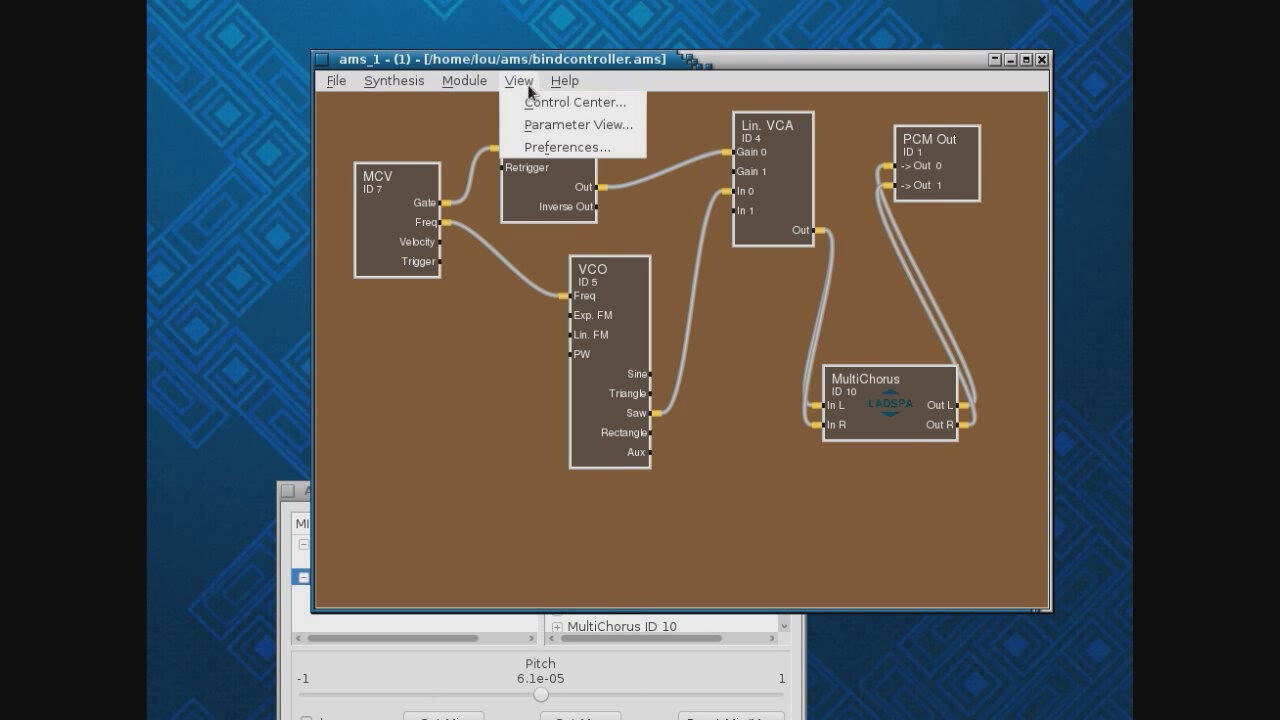
Step: In the Control Center, expand MultiChorus ID 10 and select Modulation rate (0.447, range 0.01–20)
{"action": "left_click", "coordinate": [537, 106]}
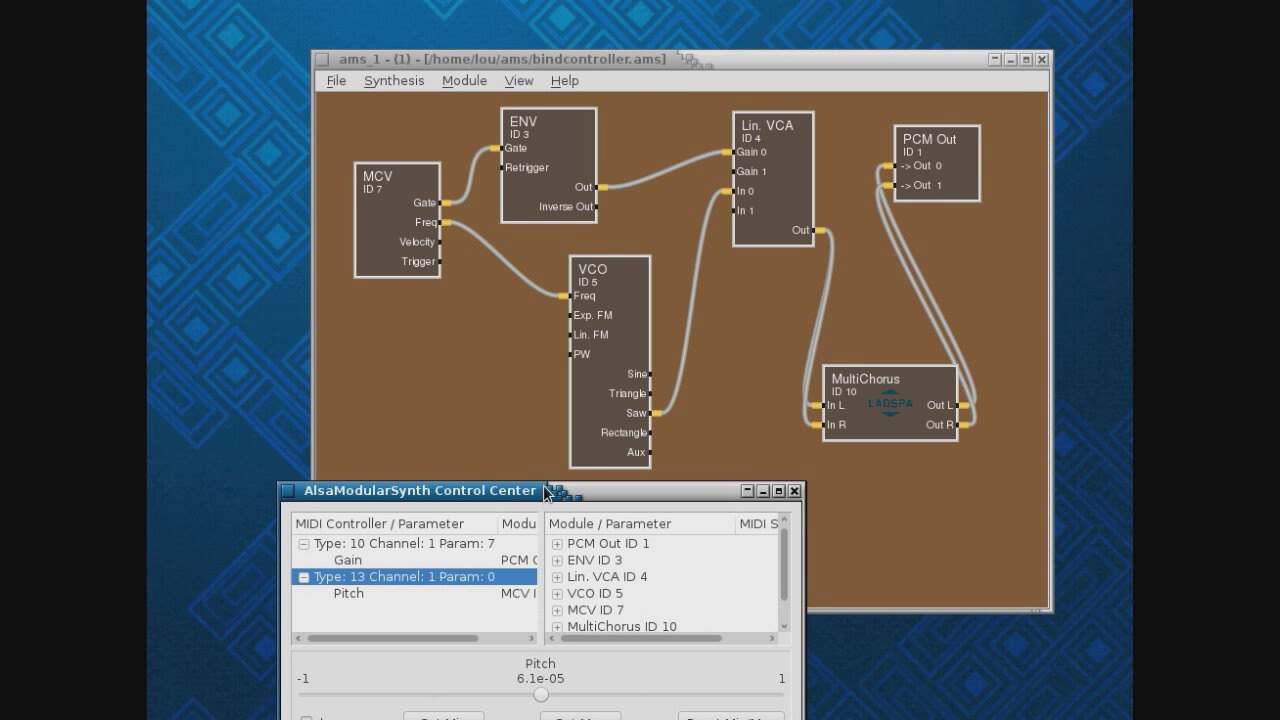
{"action": "left_click_drag", "start_coordinate": [543, 497], "coordinate": [522, 352]}
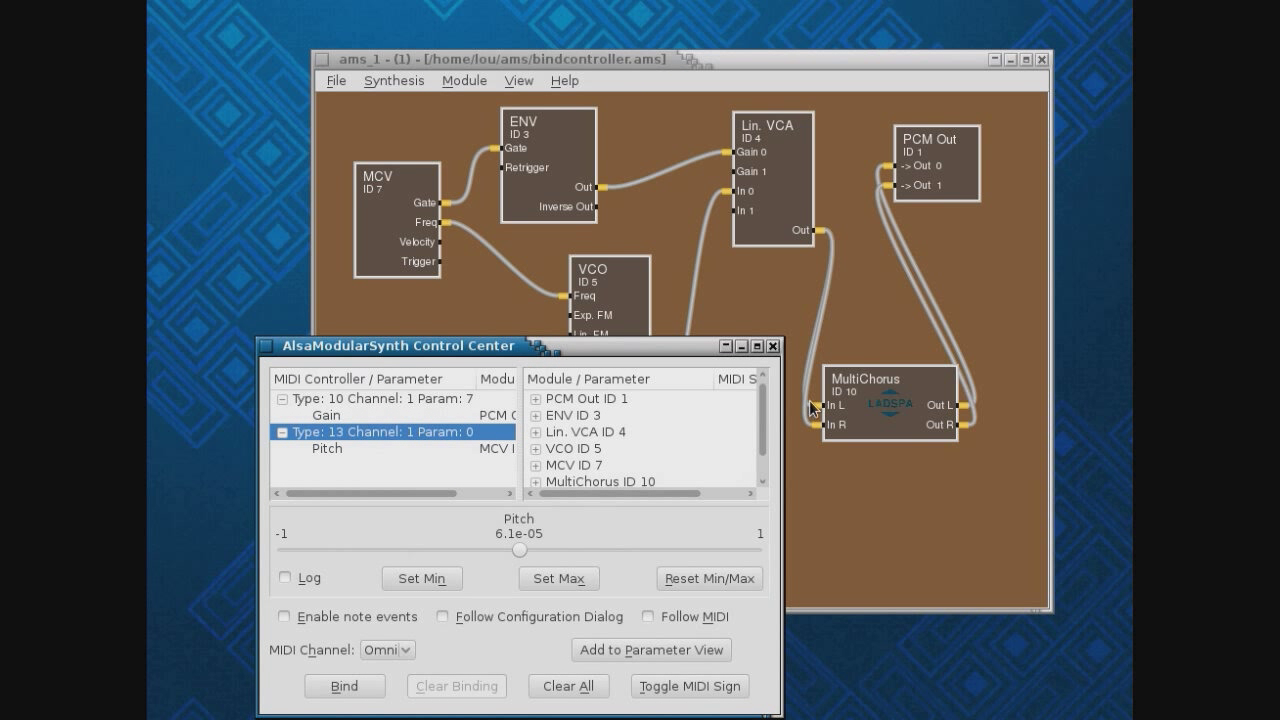
{"action": "scroll", "coordinate": [766, 420], "scroll_direction": "down", "scroll_amount": 1}
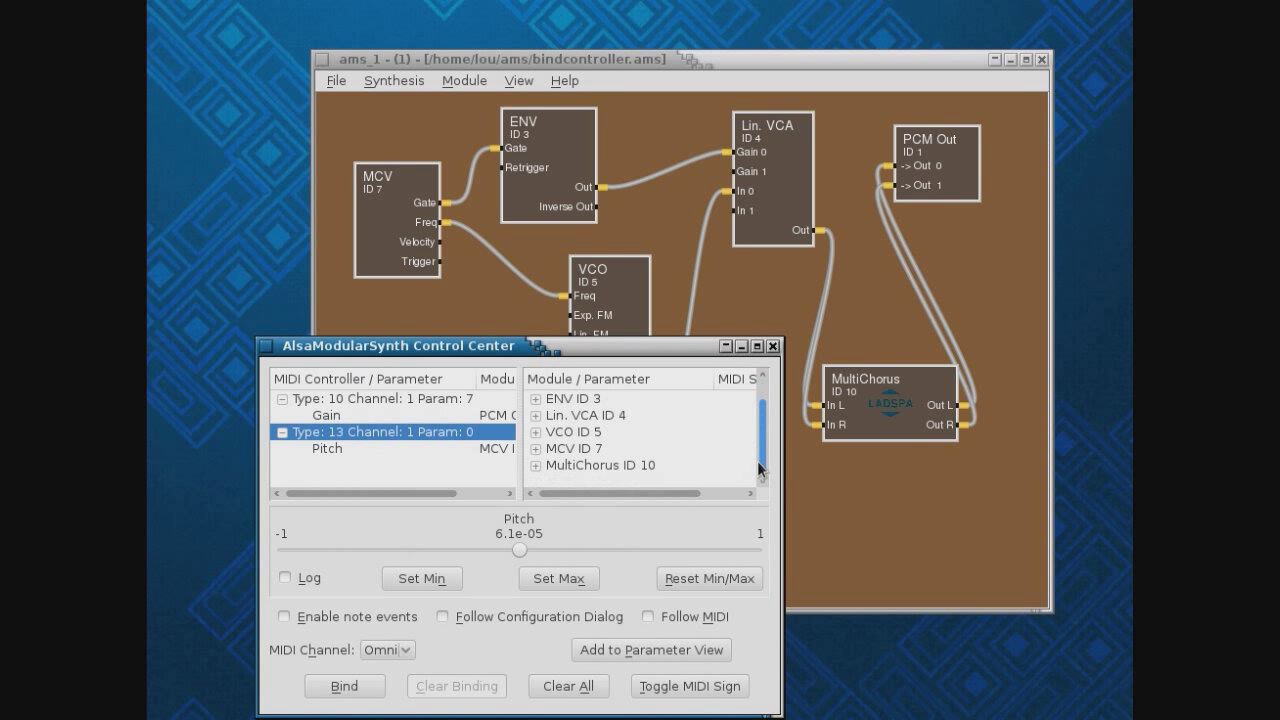
{"action": "left_click", "coordinate": [536, 466]}
{"action": "scroll", "coordinate": [757, 425], "scroll_direction": "down", "scroll_amount": 1}
{"action": "scroll", "coordinate": [756, 424], "scroll_direction": "down", "scroll_amount": 1}
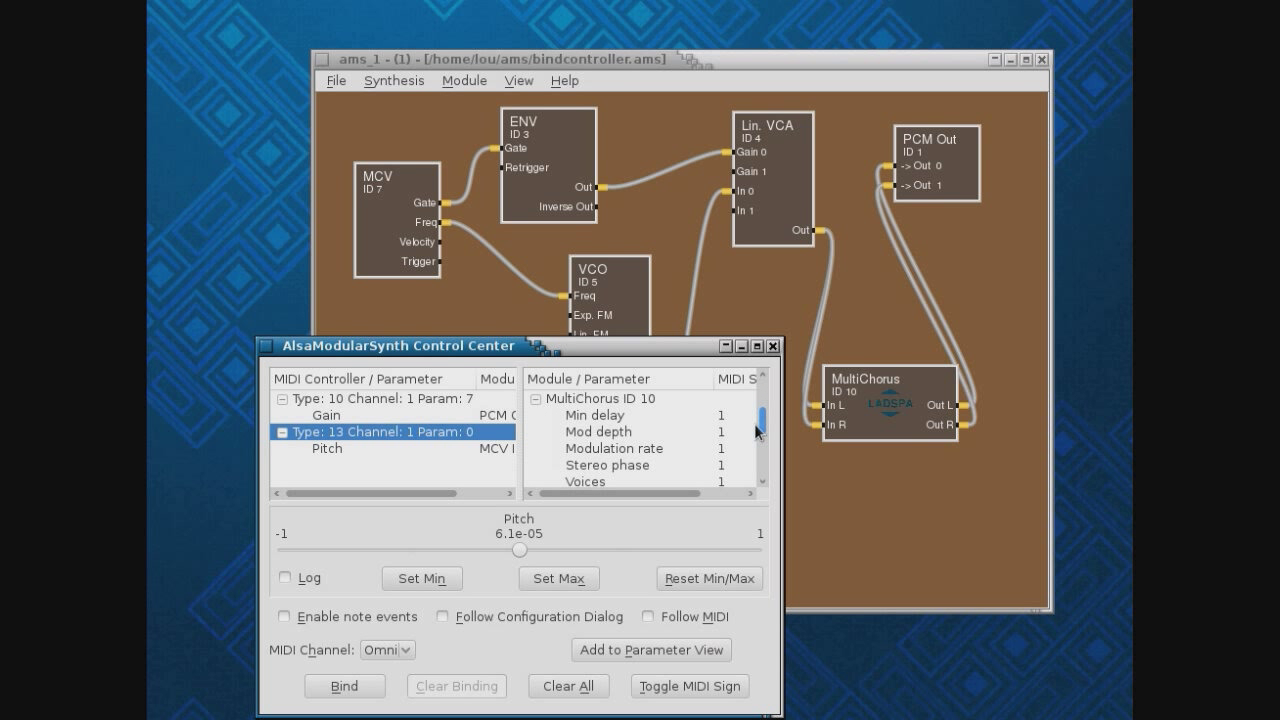
{"action": "left_click", "coordinate": [600, 447]}
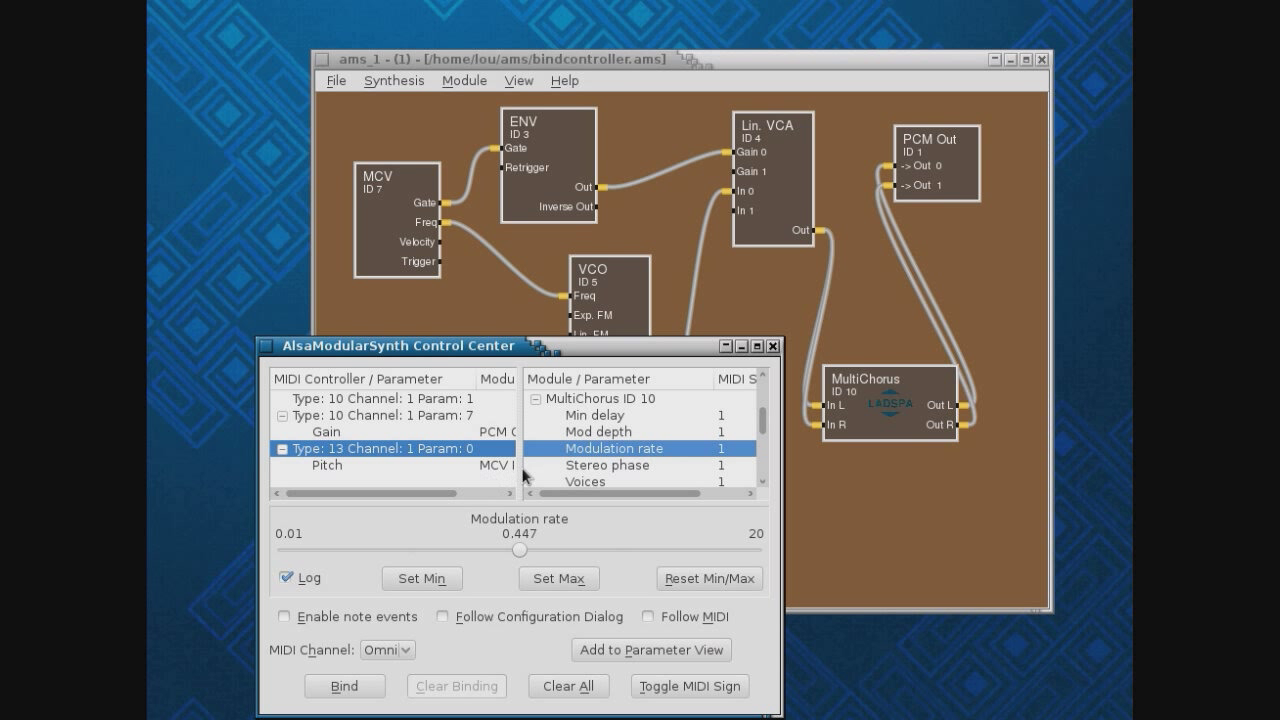
Step: Bind controller Type: 10 Channel: 1 Param: 1 to MultiChorus's Modulation rate, now reading 0.434
{"action": "left_click", "coordinate": [382, 399]}
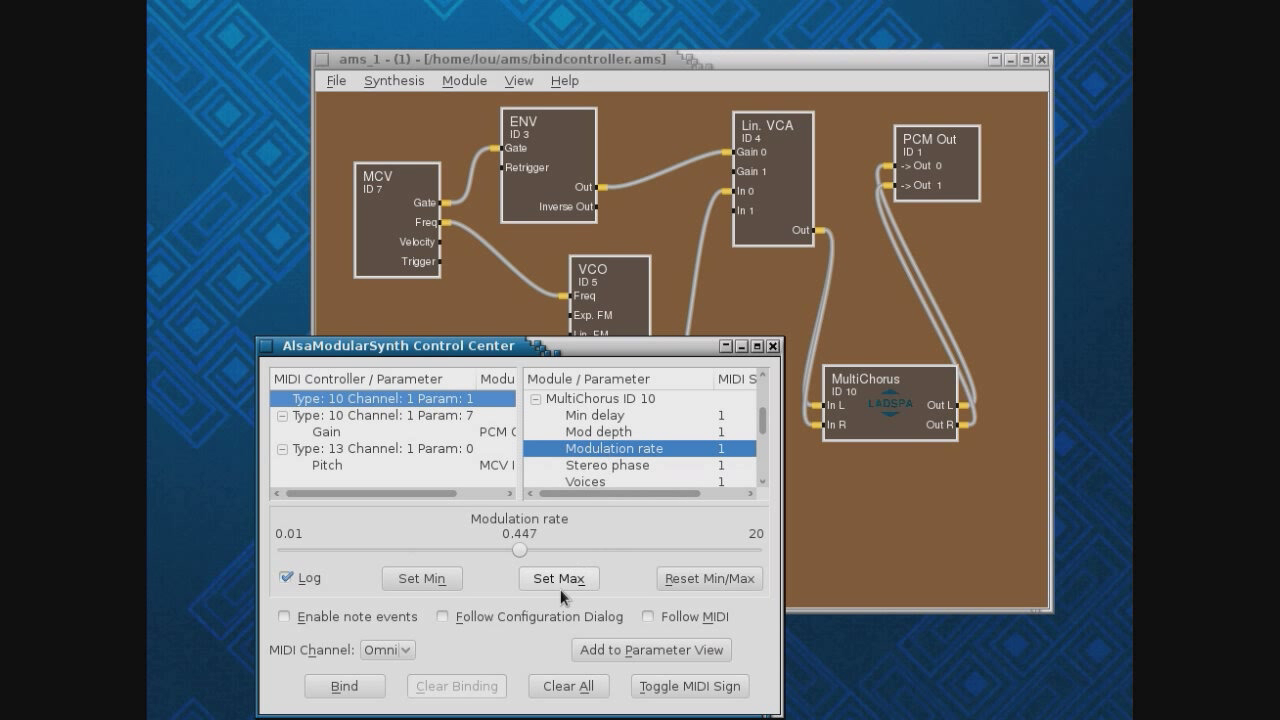
{"action": "left_click", "coordinate": [345, 686]}
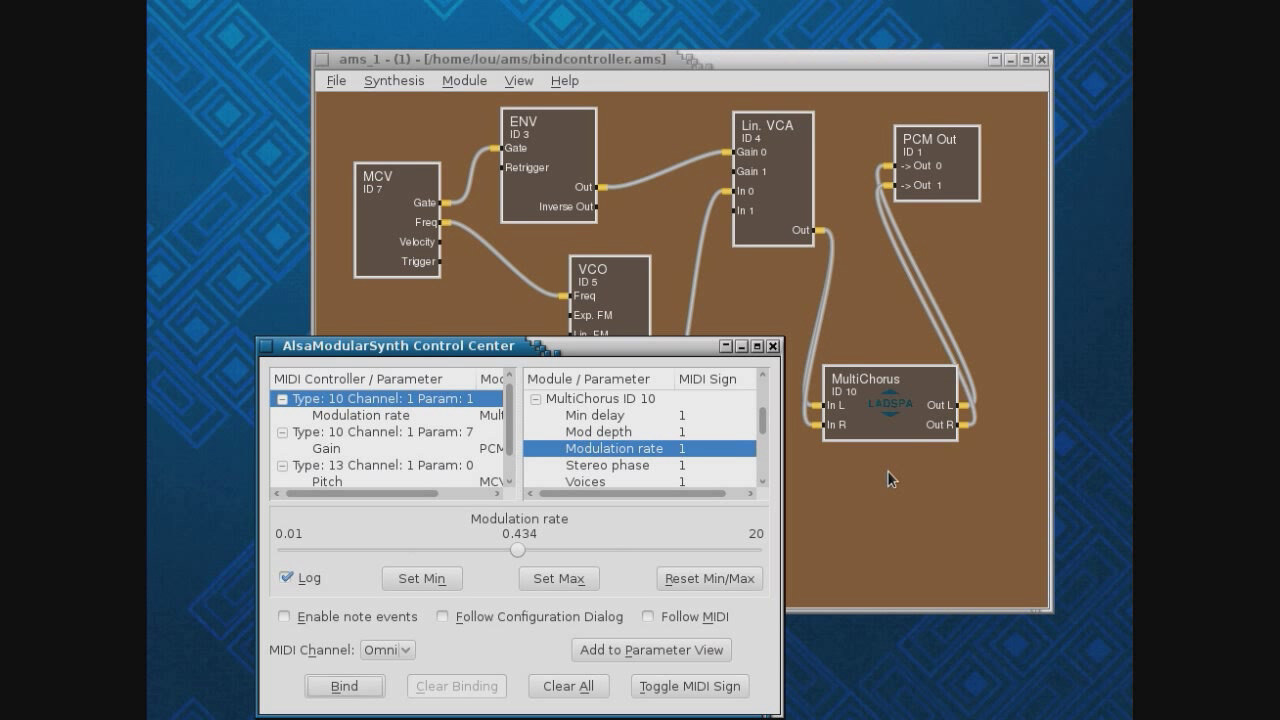
{"action": "left_click_drag", "start_coordinate": [585, 355], "coordinate": [521, 218]}
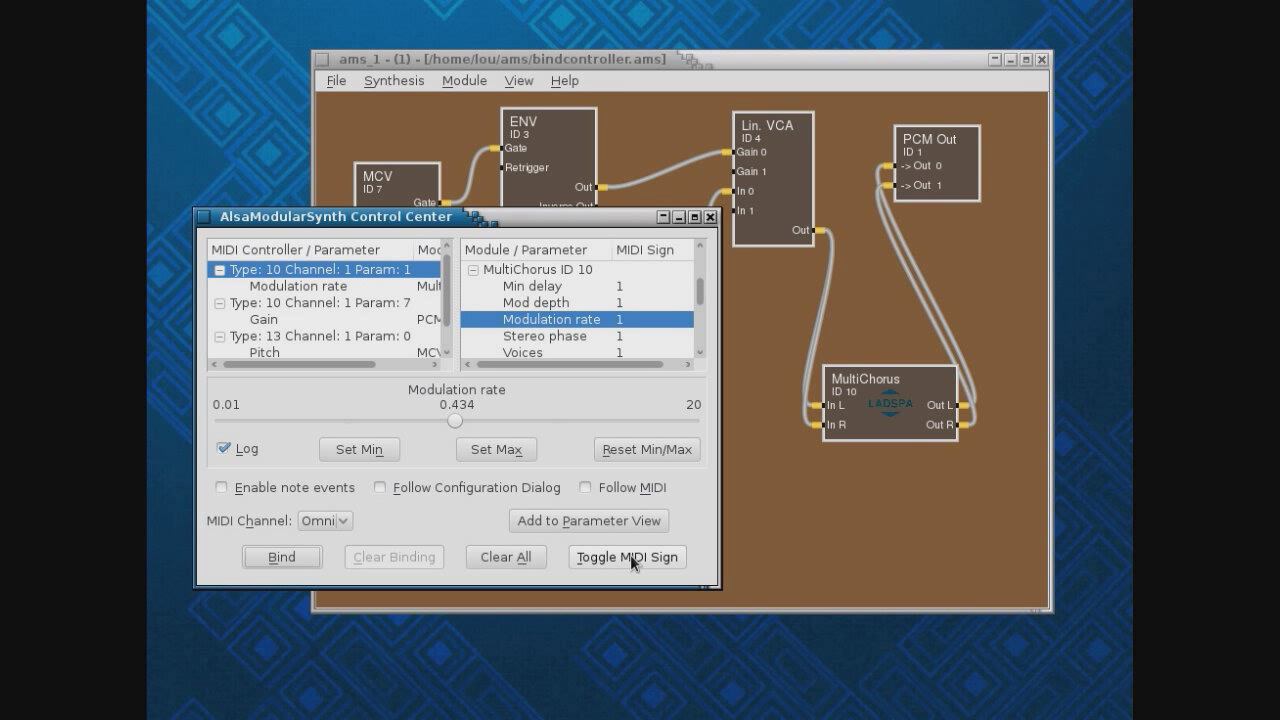
{"action": "left_click", "coordinate": [710, 217]}
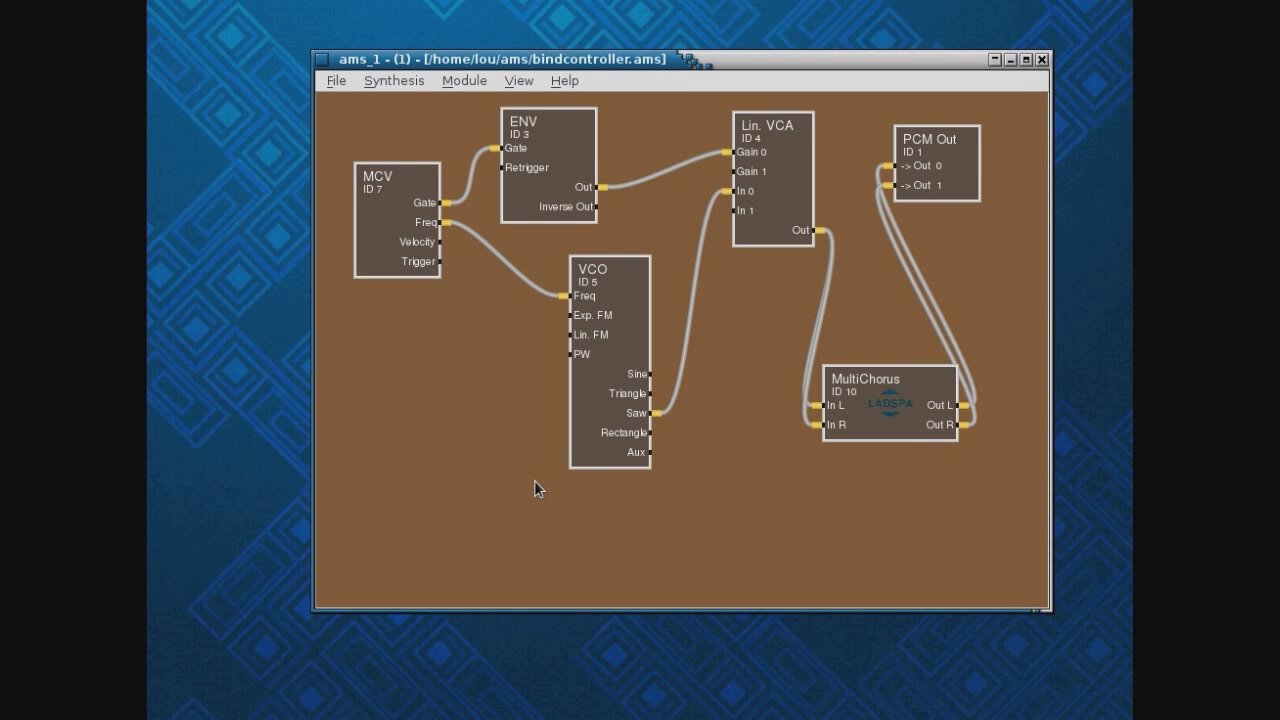
{"action": "left_click", "coordinate": [518, 81]}
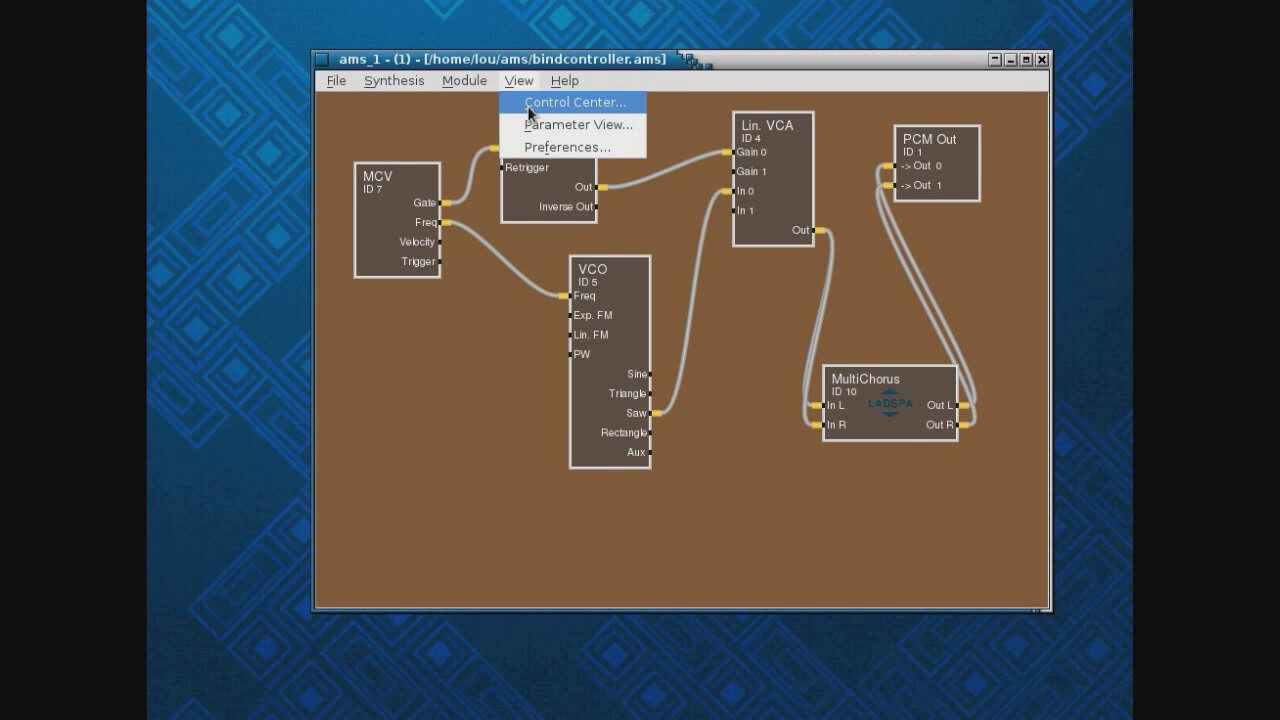
{"action": "left_click", "coordinate": [529, 108]}
{"action": "left_click_drag", "start_coordinate": [150, 4], "coordinate": [623, 164]}
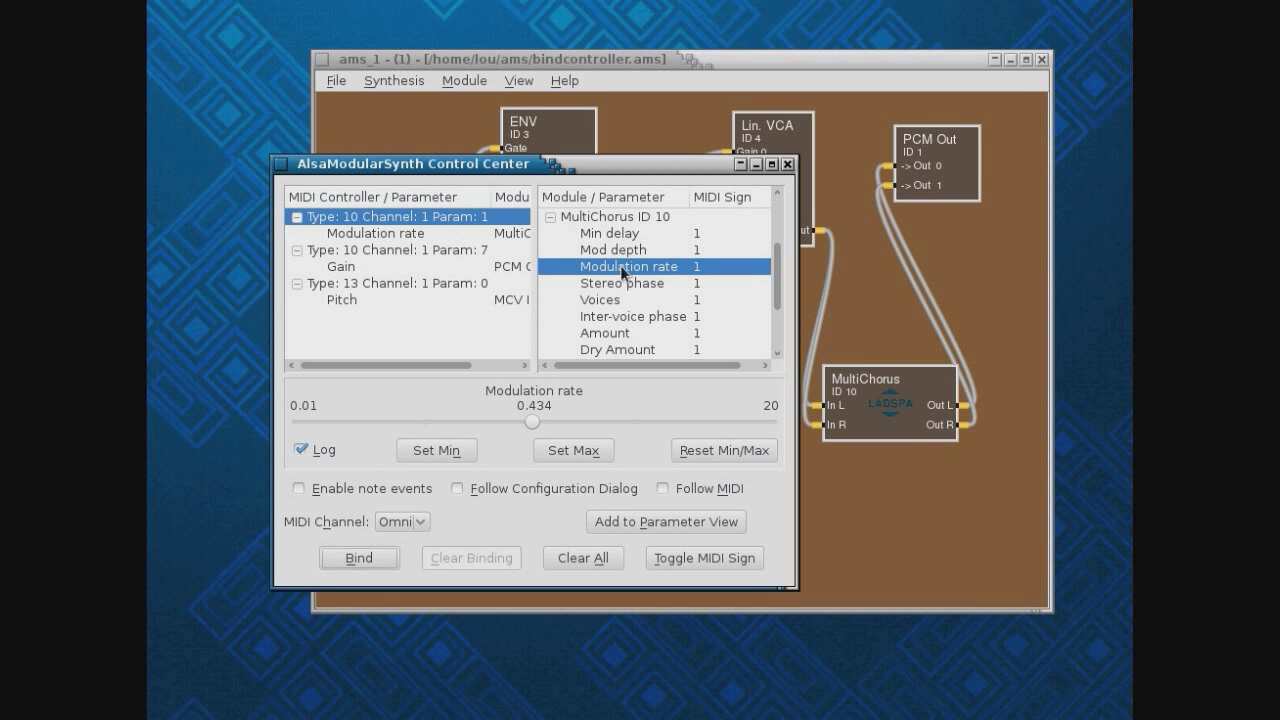
{"action": "left_click", "coordinate": [550, 218]}
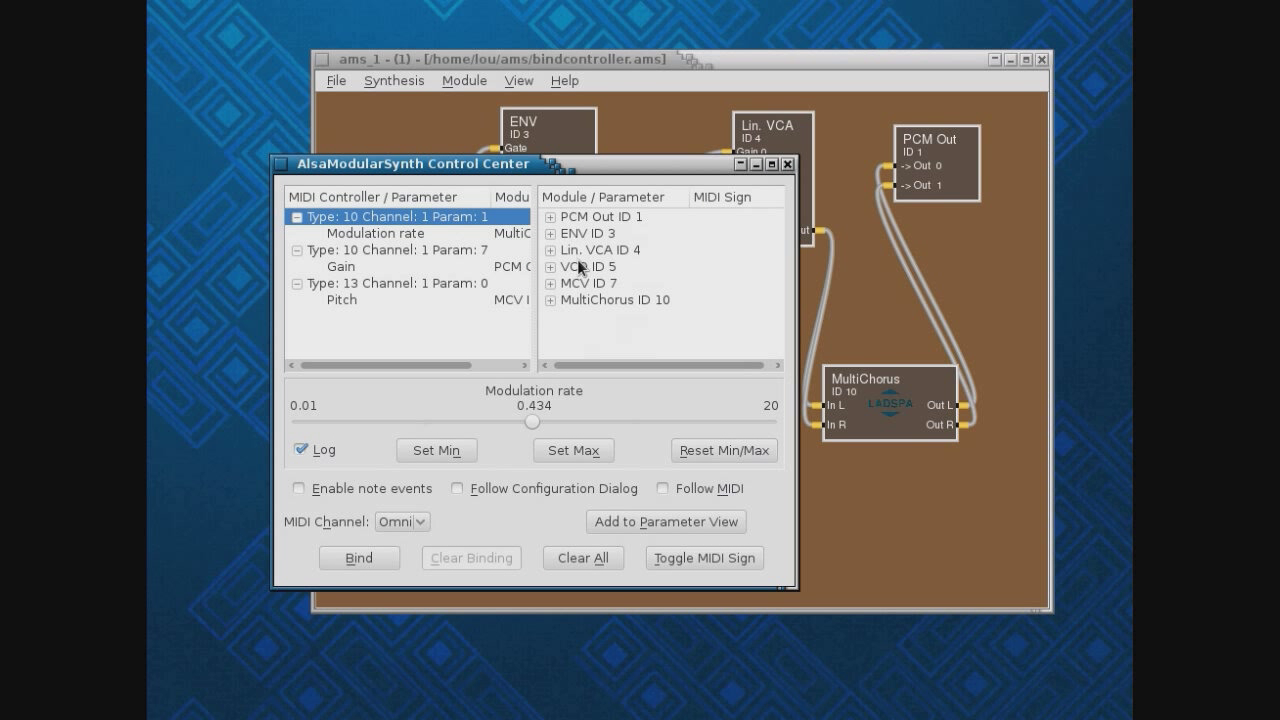
{"action": "left_click_drag", "start_coordinate": [550, 172], "coordinate": [466, 271]}
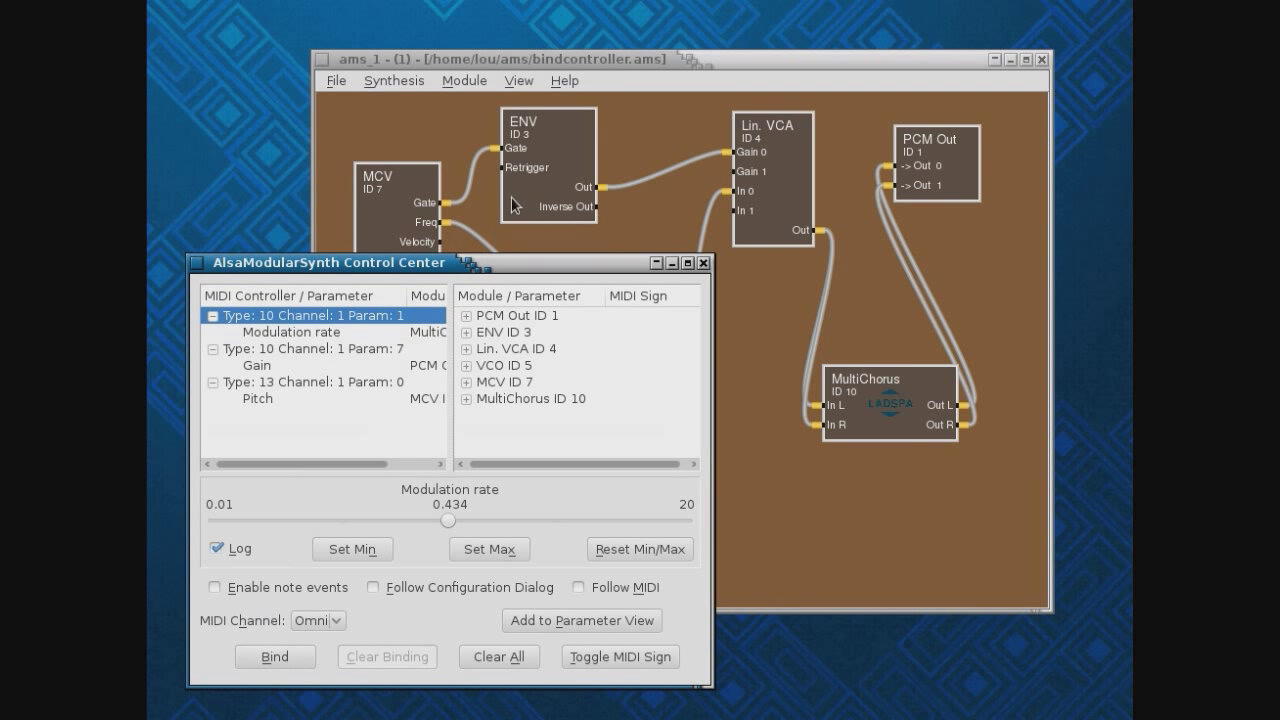
Step: Reopen the Ladspa Browser, centre it on screen, collapse the calf group and scroll the plugin list
{"action": "left_click", "coordinate": [467, 81]}
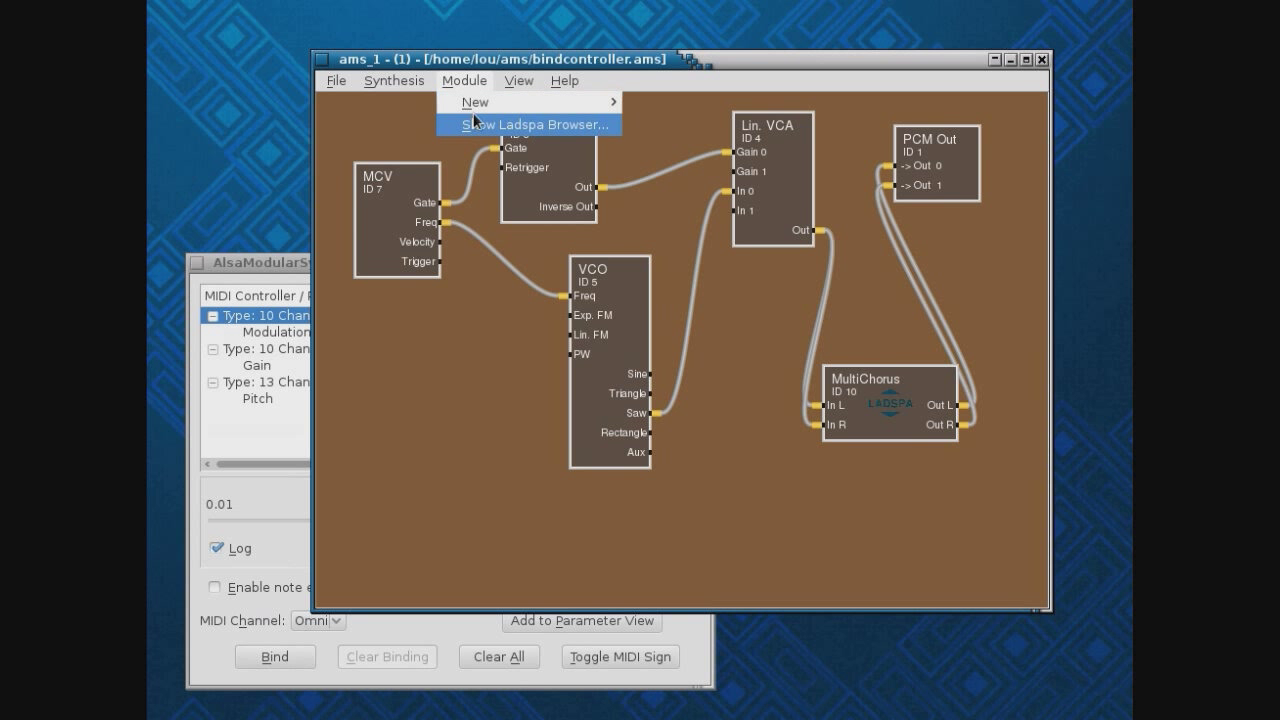
{"action": "left_click", "coordinate": [475, 124]}
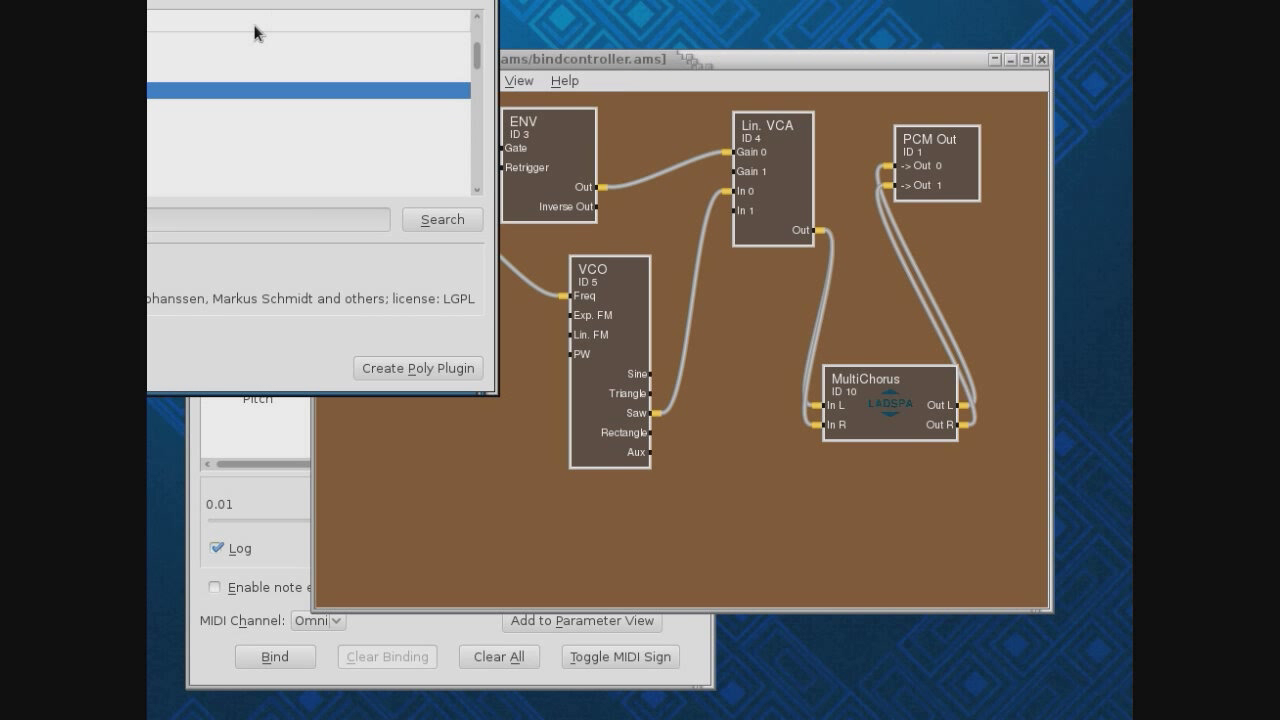
{"action": "left_click_drag", "start_coordinate": [277, 49], "coordinate": [626, 133]}
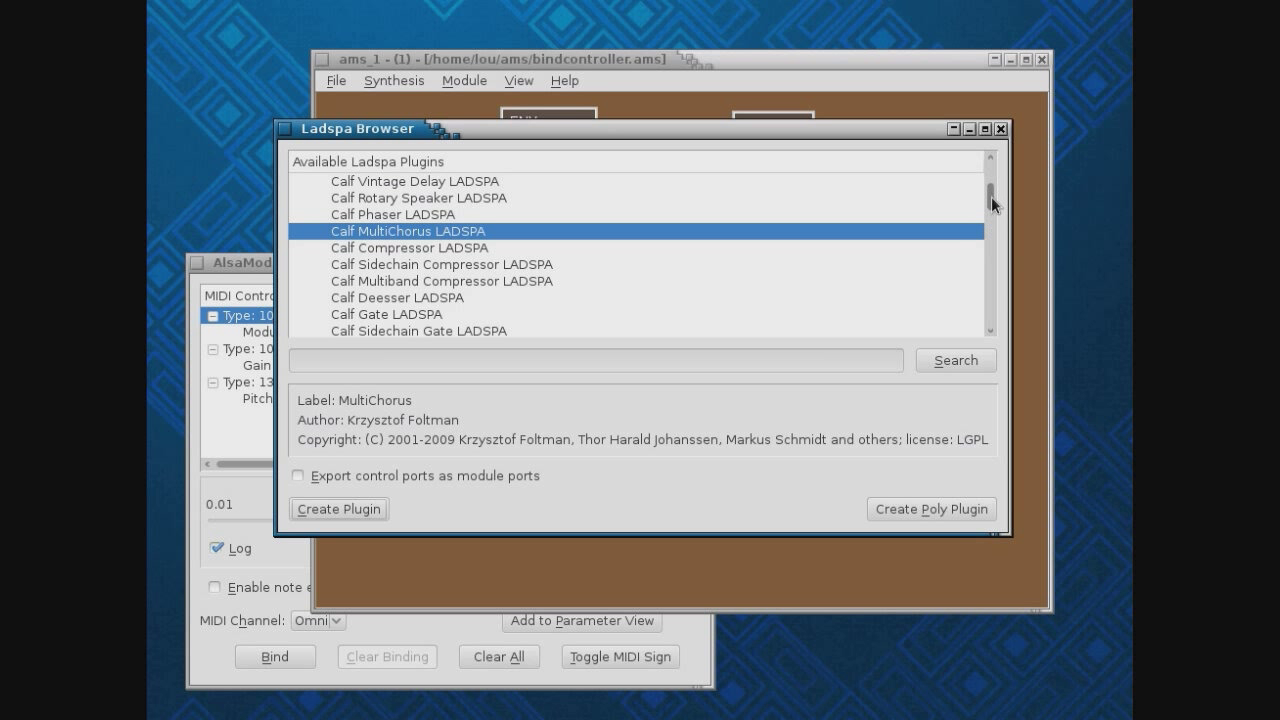
{"action": "left_click_drag", "start_coordinate": [991, 202], "coordinate": [993, 194]}
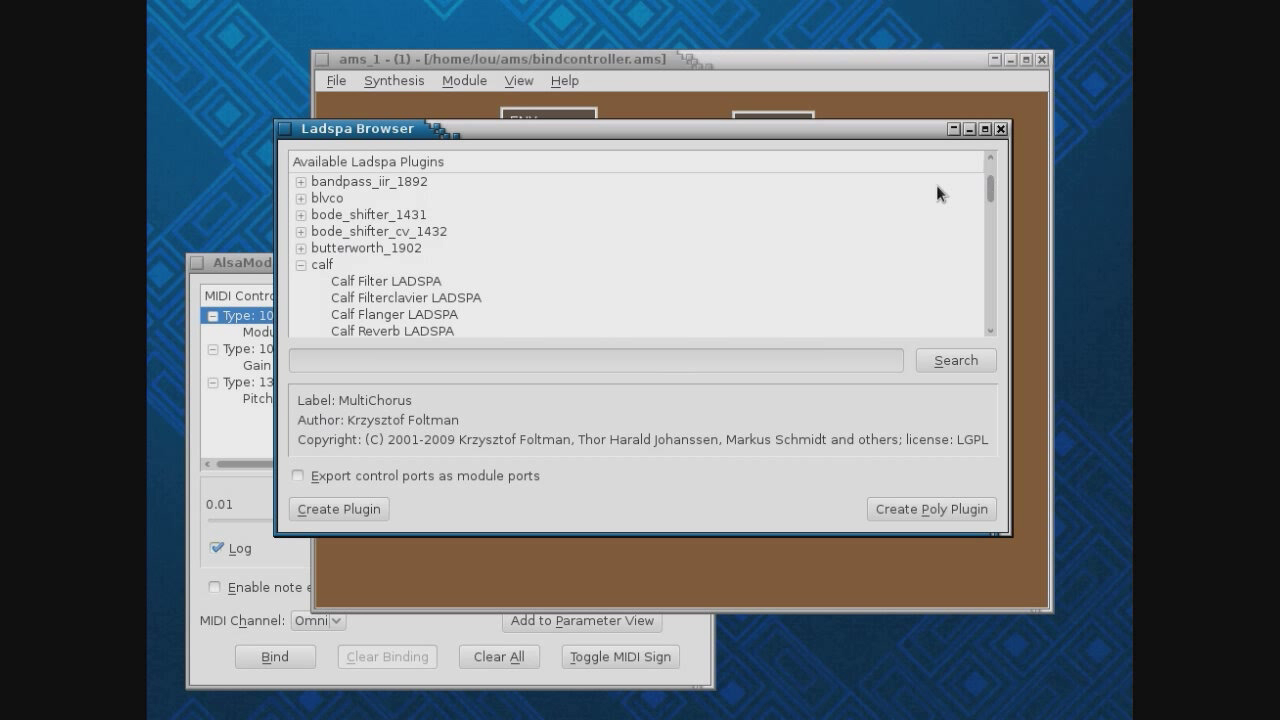
{"action": "left_click", "coordinate": [300, 265]}
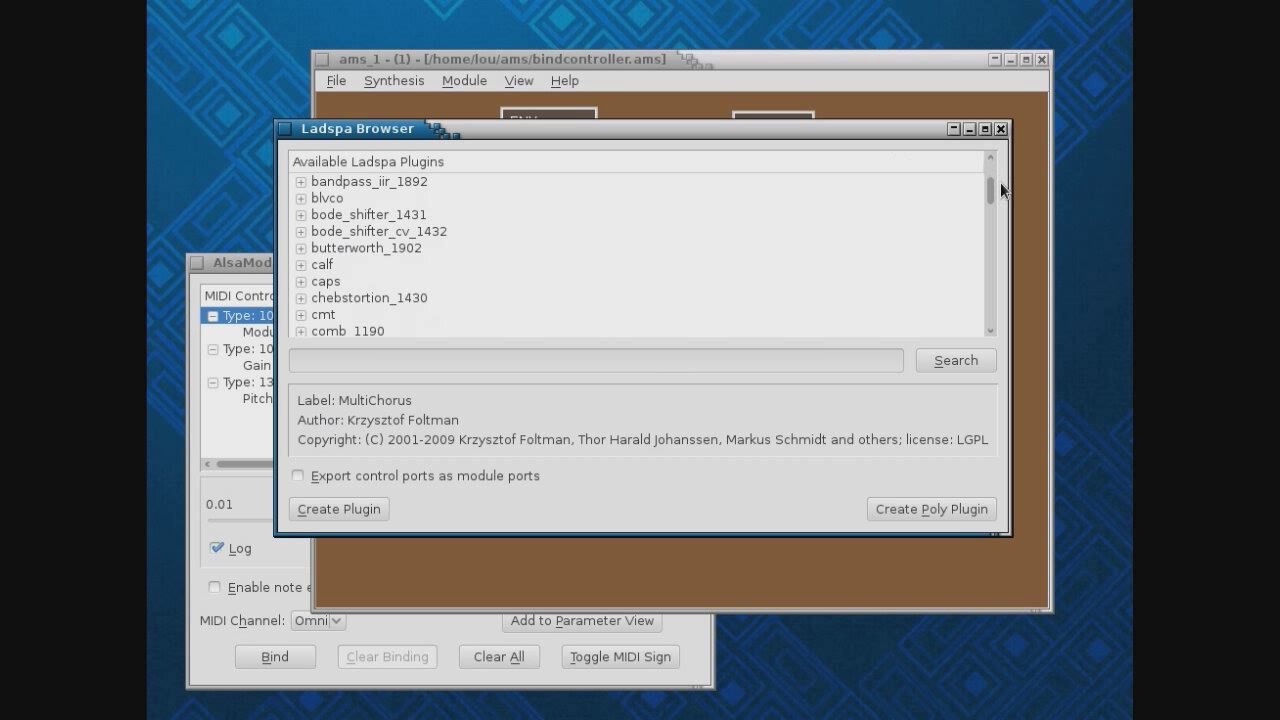
{"action": "left_click_drag", "start_coordinate": [992, 187], "coordinate": [1007, 280]}
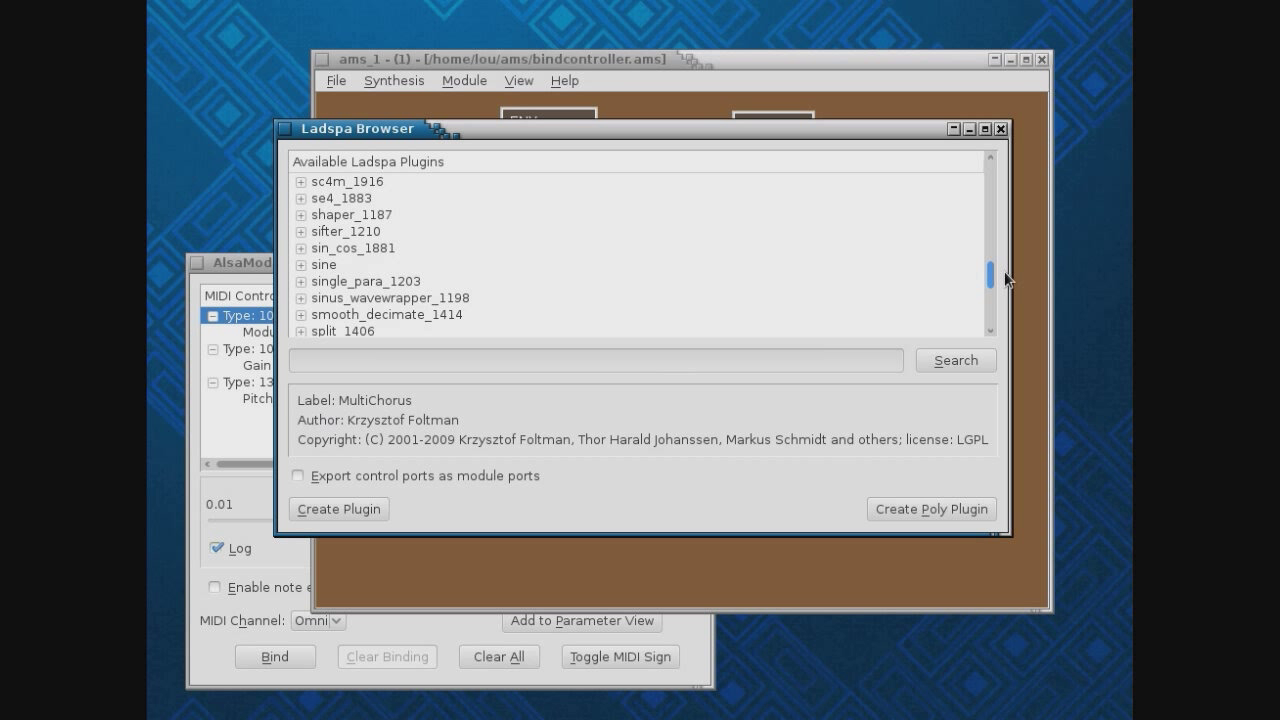
{"action": "left_click_drag", "start_coordinate": [1007, 279], "coordinate": [995, 300]}
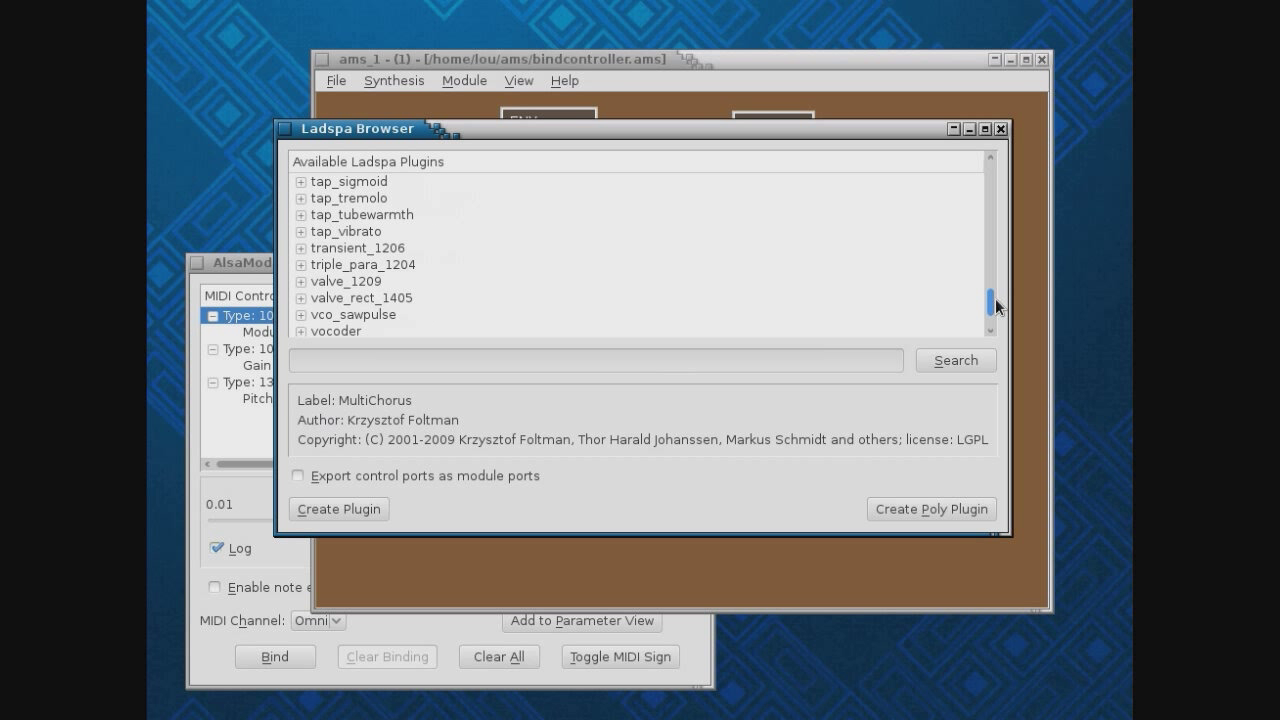